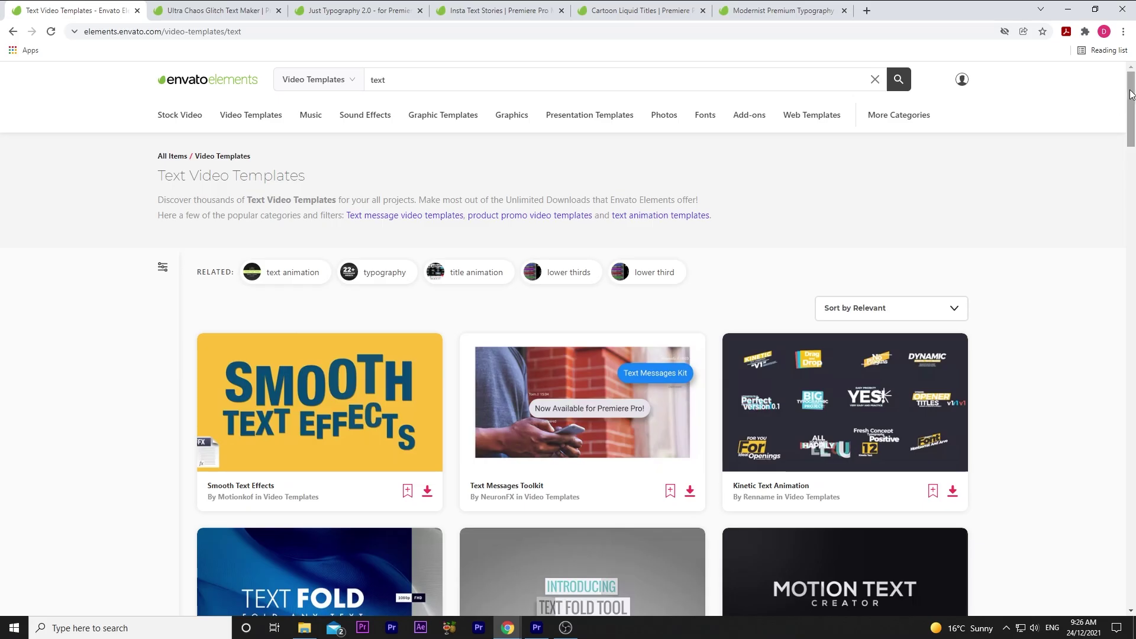
Place the Animated Titles and Lower Thirds 08 'Christmas' title on V2 over the ornament clip, previewing at 00:00:03:13
left_click_drag(1131, 94, 1124, 231)
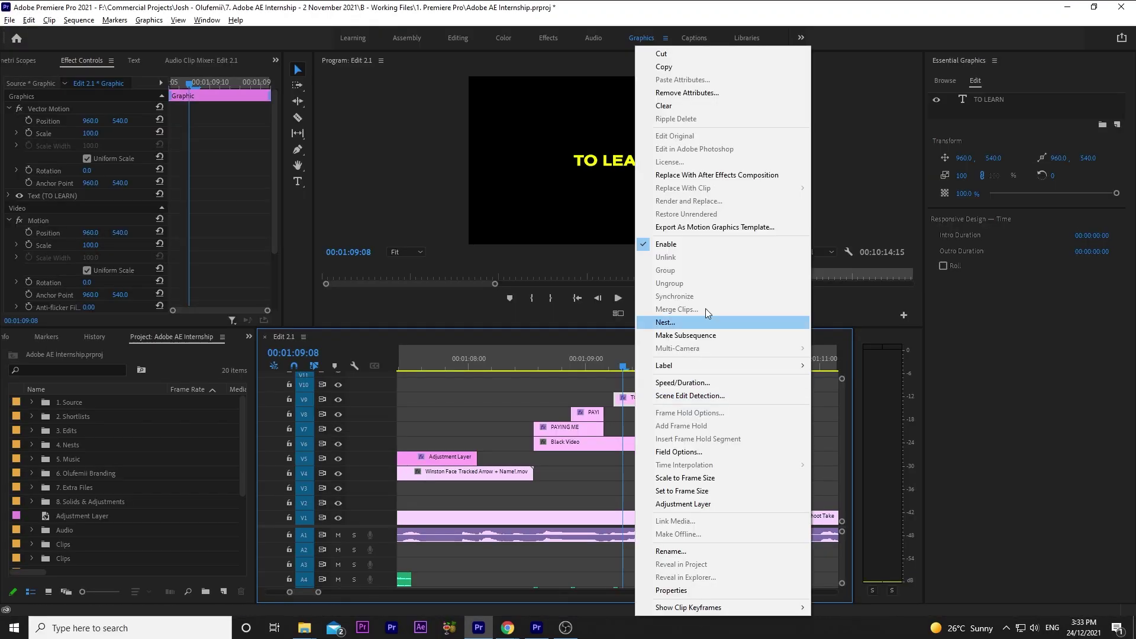
left_click(715, 228)
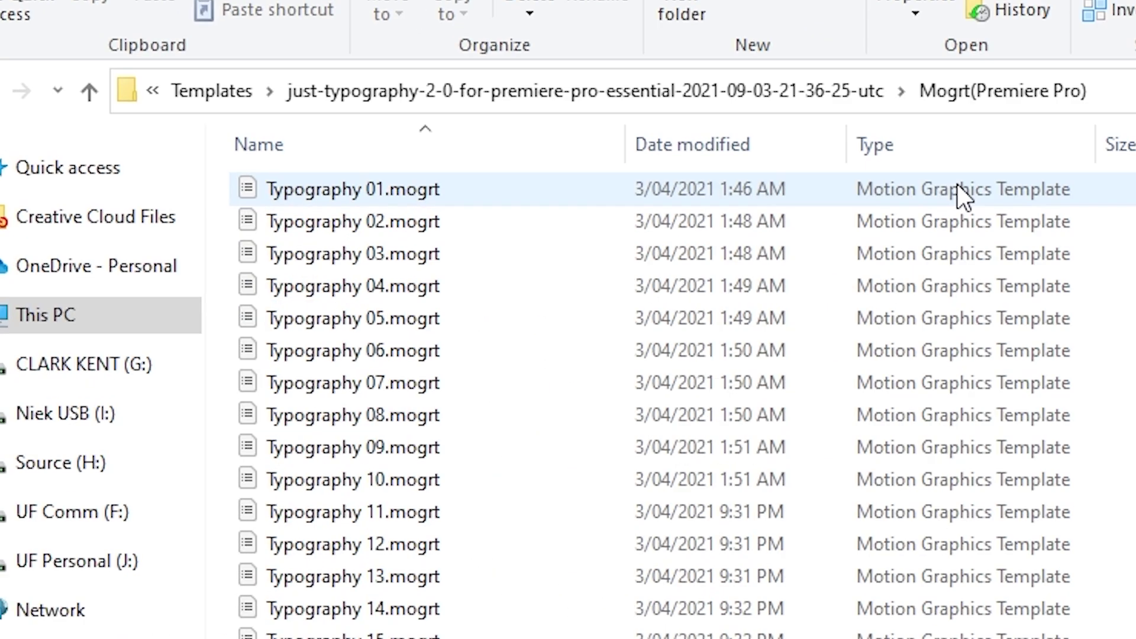
left_click(663, 170)
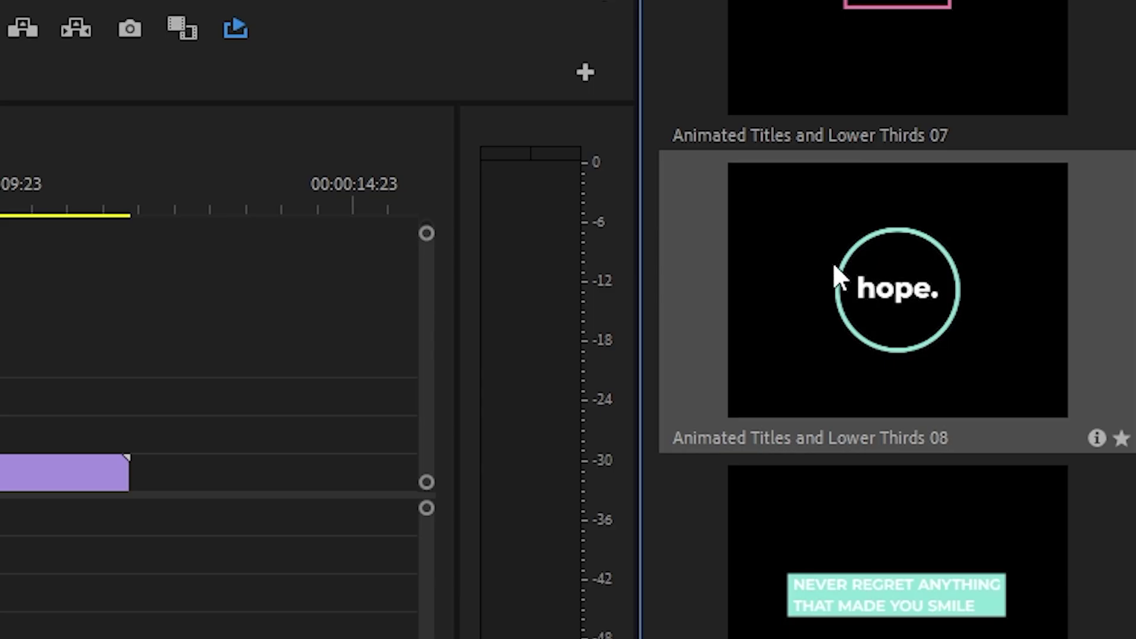
left_click_drag(983, 456, 317, 538)
left_click_drag(301, 338, 302, 339)
left_click(335, 119)
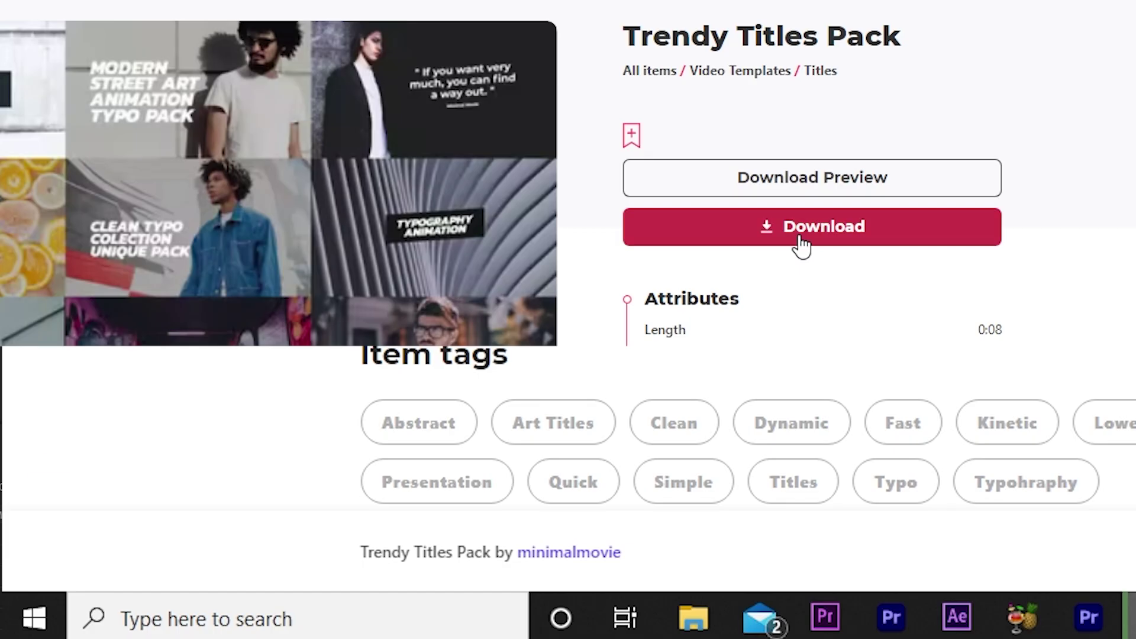
left_click(801, 236)
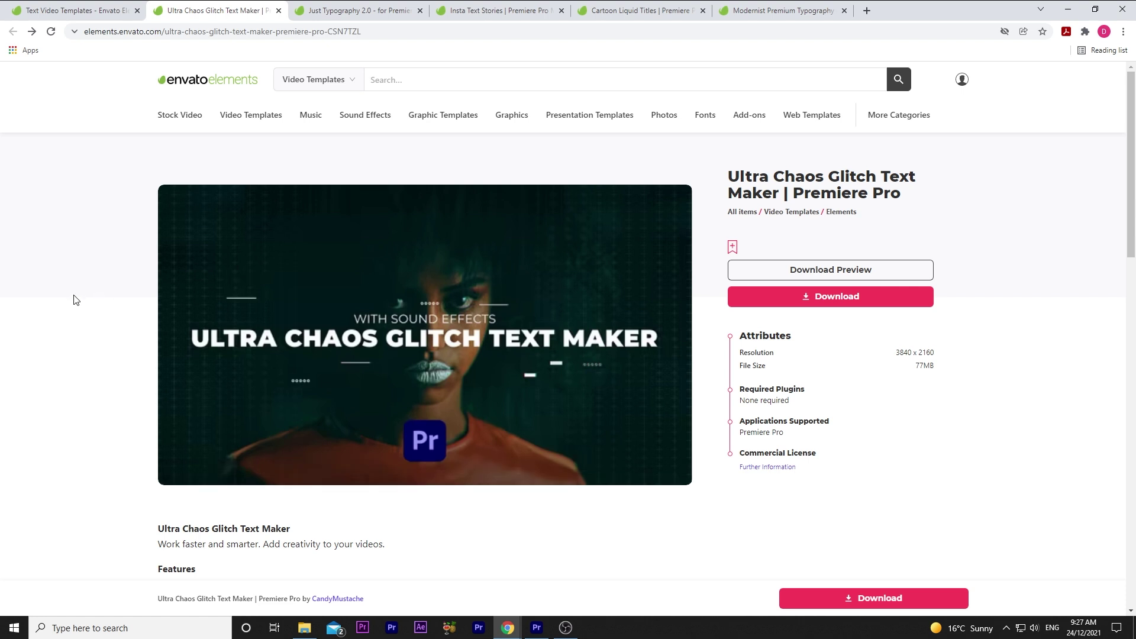
License the Ultra Chaos Glitch Text Maker to the 5 Favorite Premiere Pro Text Templates project and download its zip
left_click(961, 80)
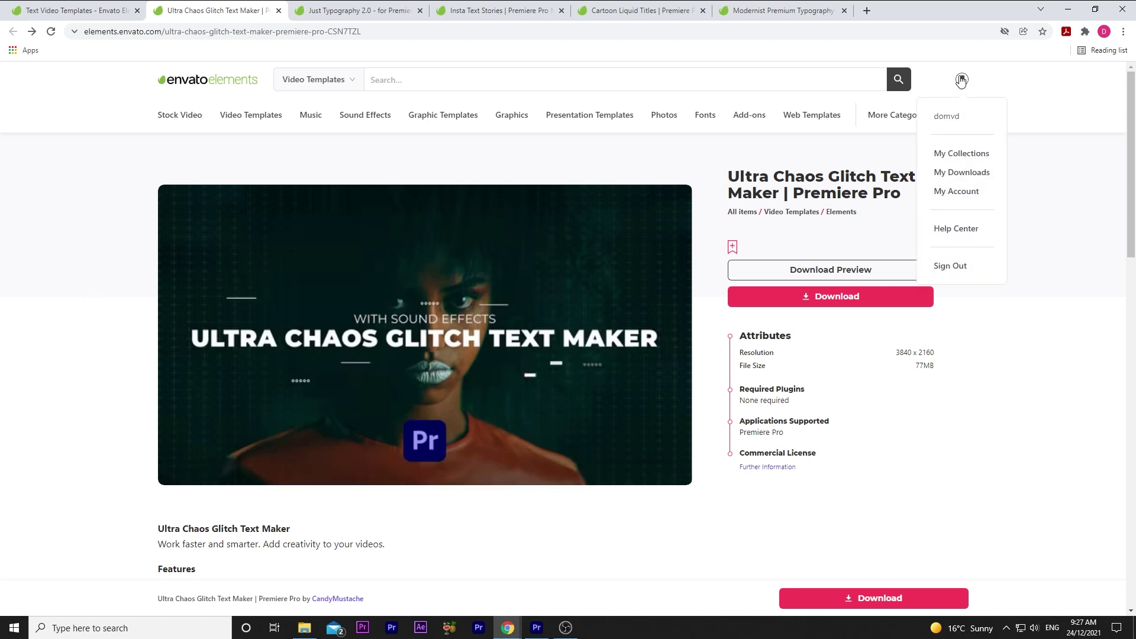
left_click(822, 300)
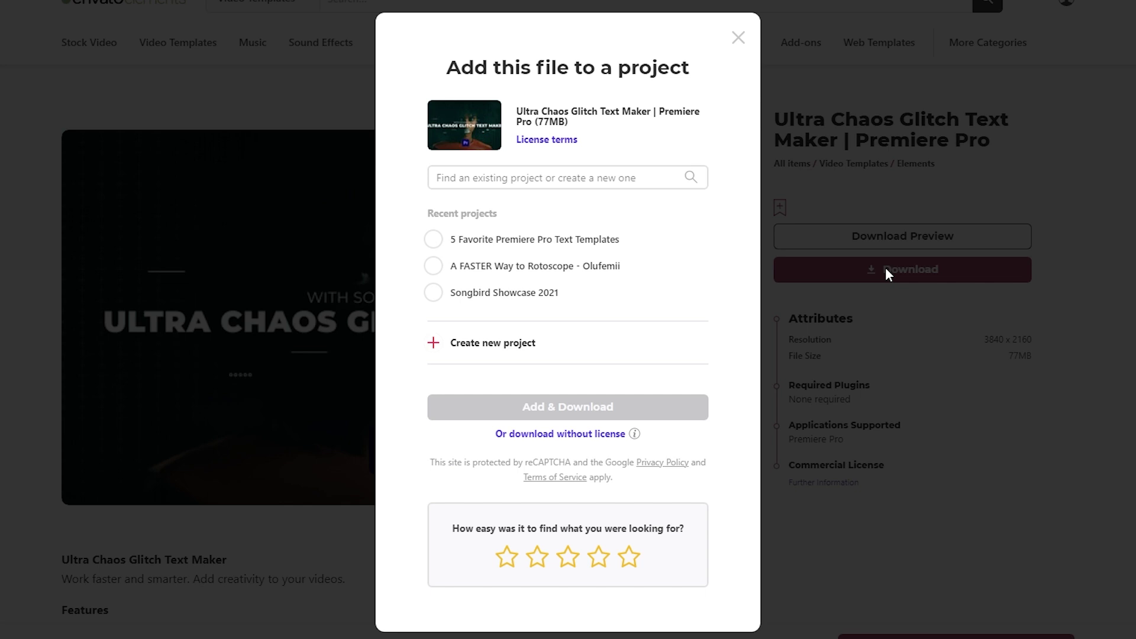
left_click(468, 243)
left_click(511, 178)
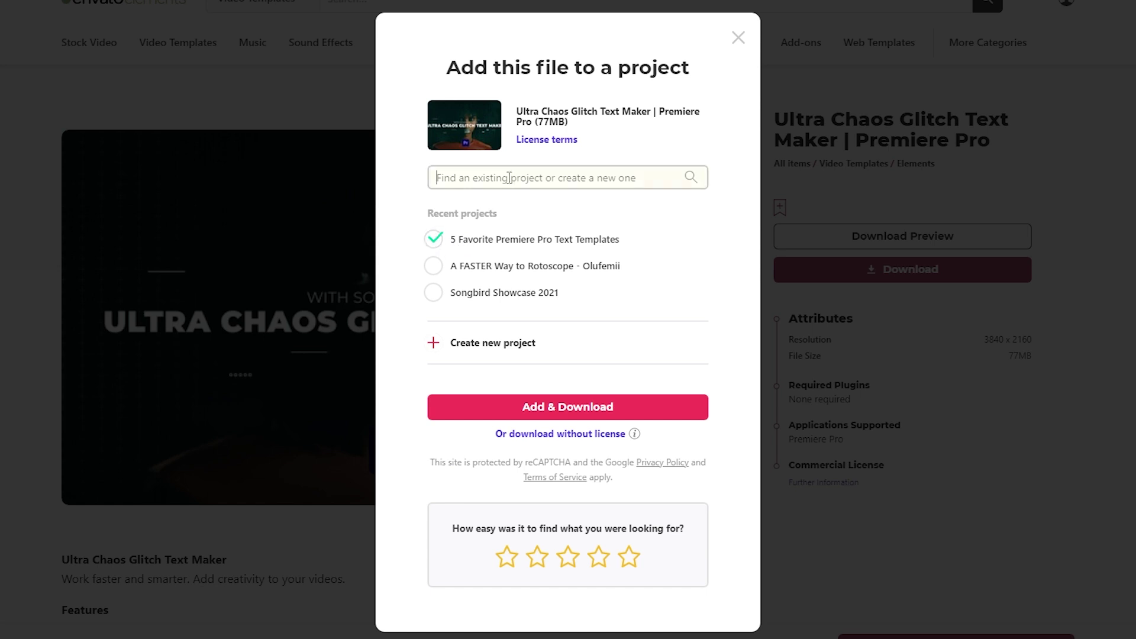
left_click(550, 244)
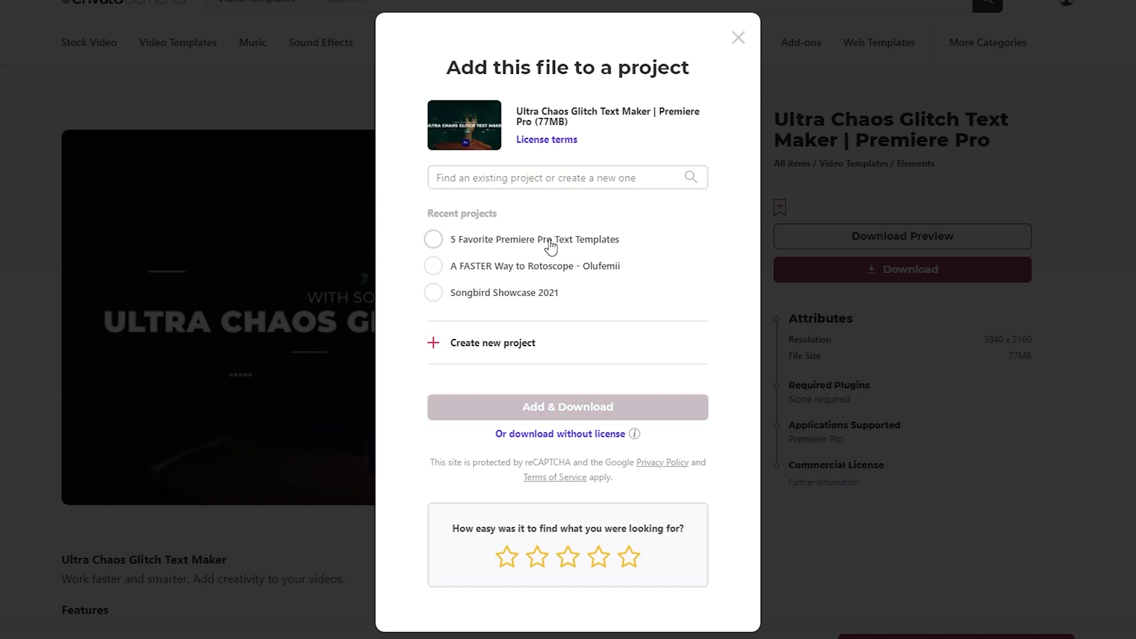
left_click(433, 240)
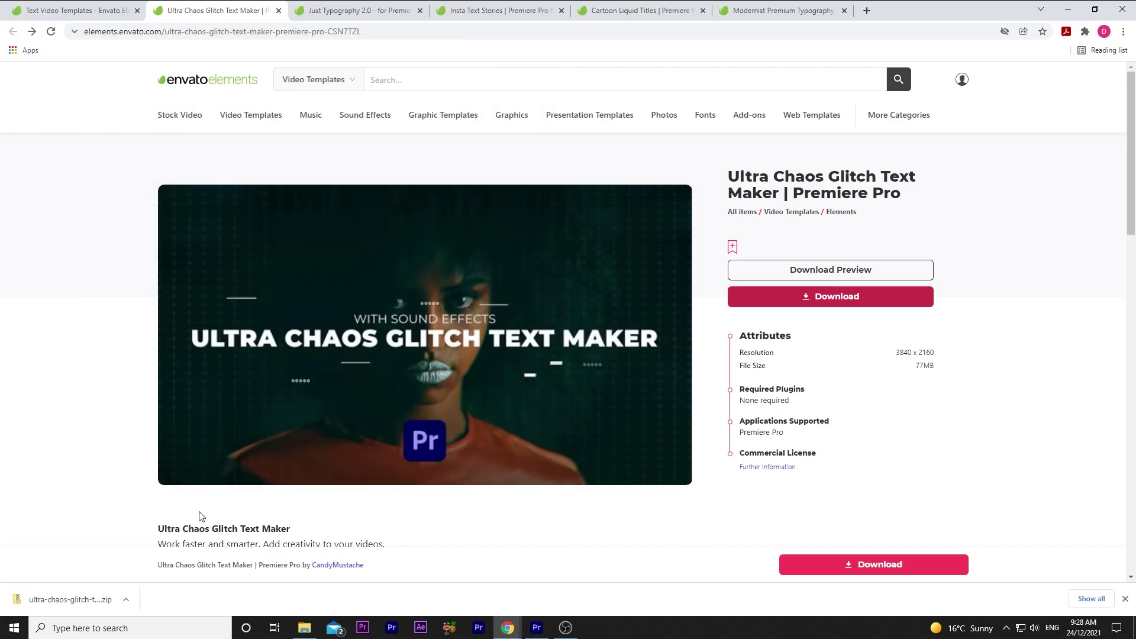
Extract the downloaded ultra-chaos glitch zip in the Downloads folder
left_click(304, 628)
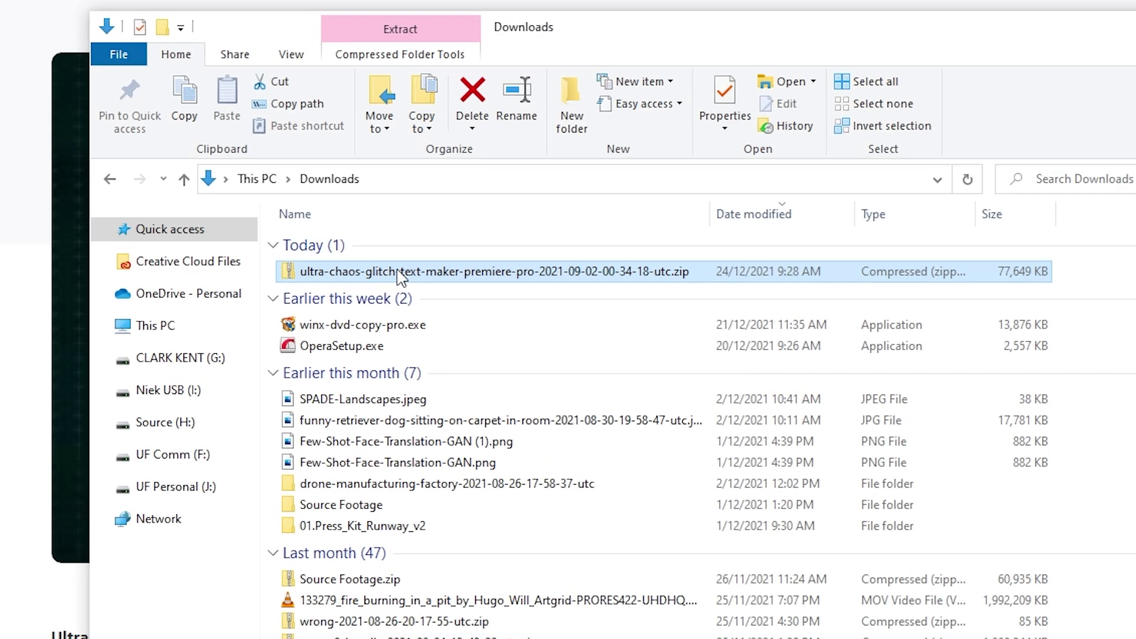
right_click(373, 310)
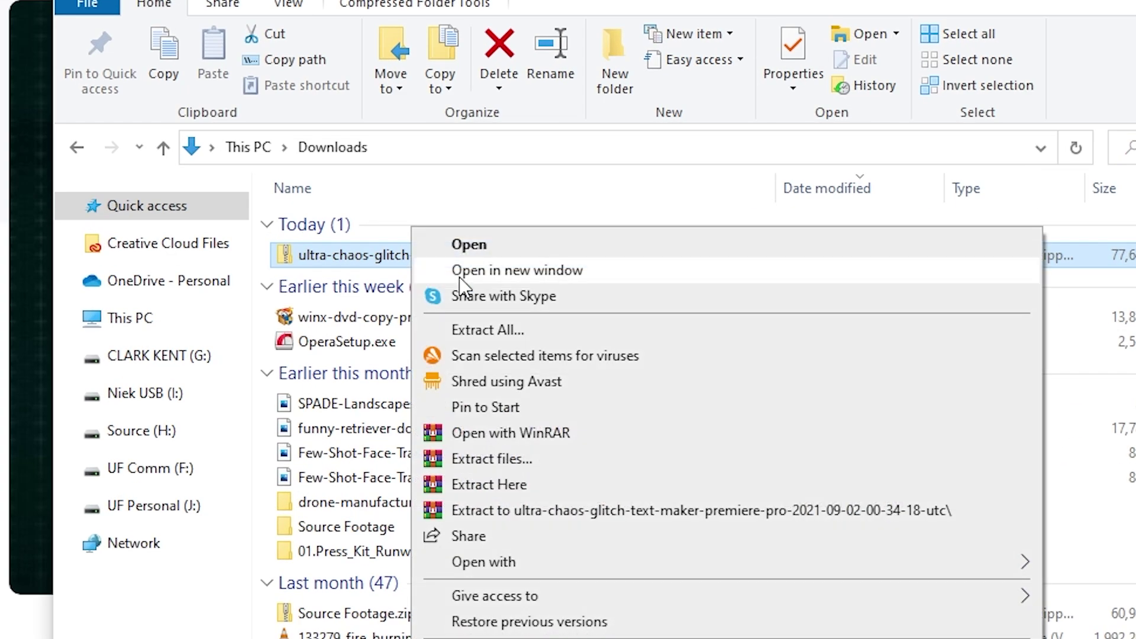
left_click(485, 510)
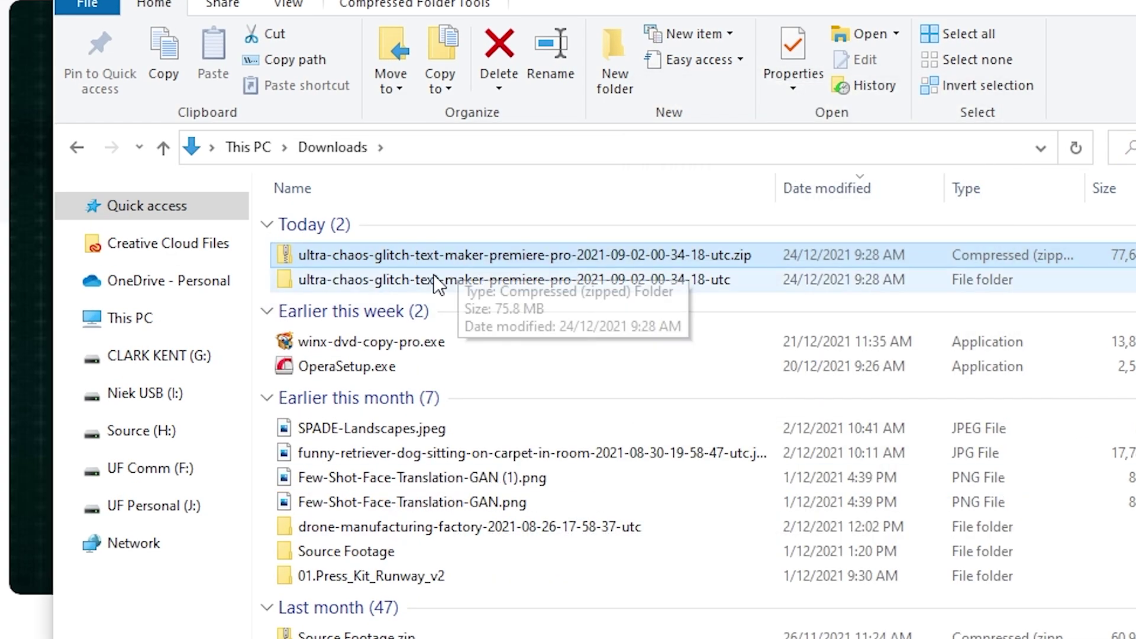
Move the extracted ultra-chaos folder into the project's Templates folder and return to Premiere Pro
right_click(438, 282)
left_click(463, 530)
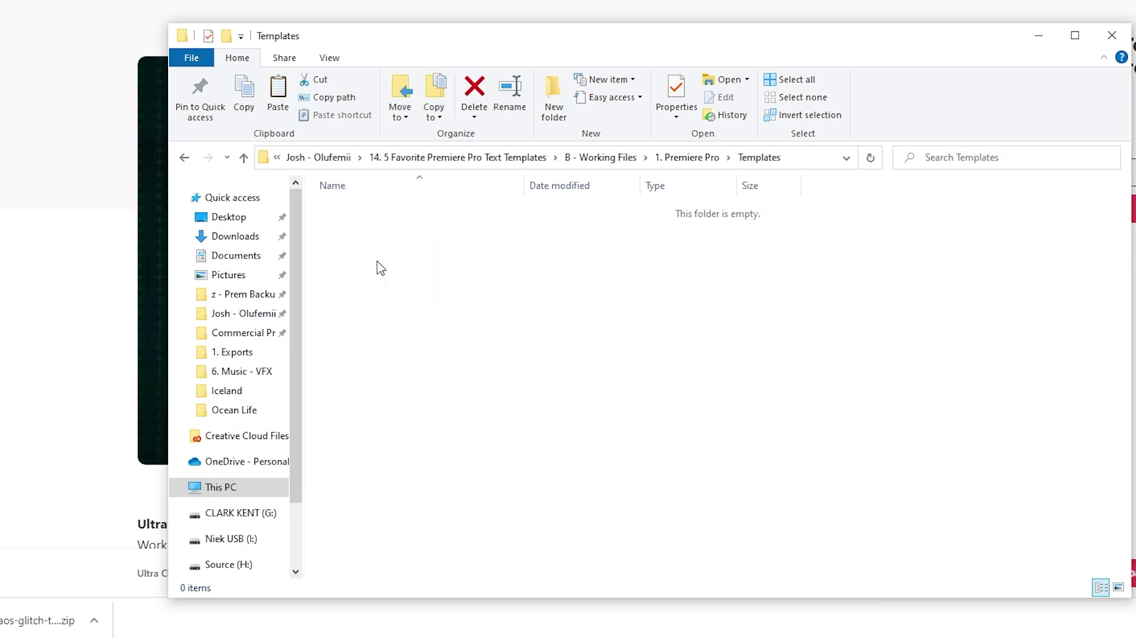
right_click(431, 300)
left_click(473, 413)
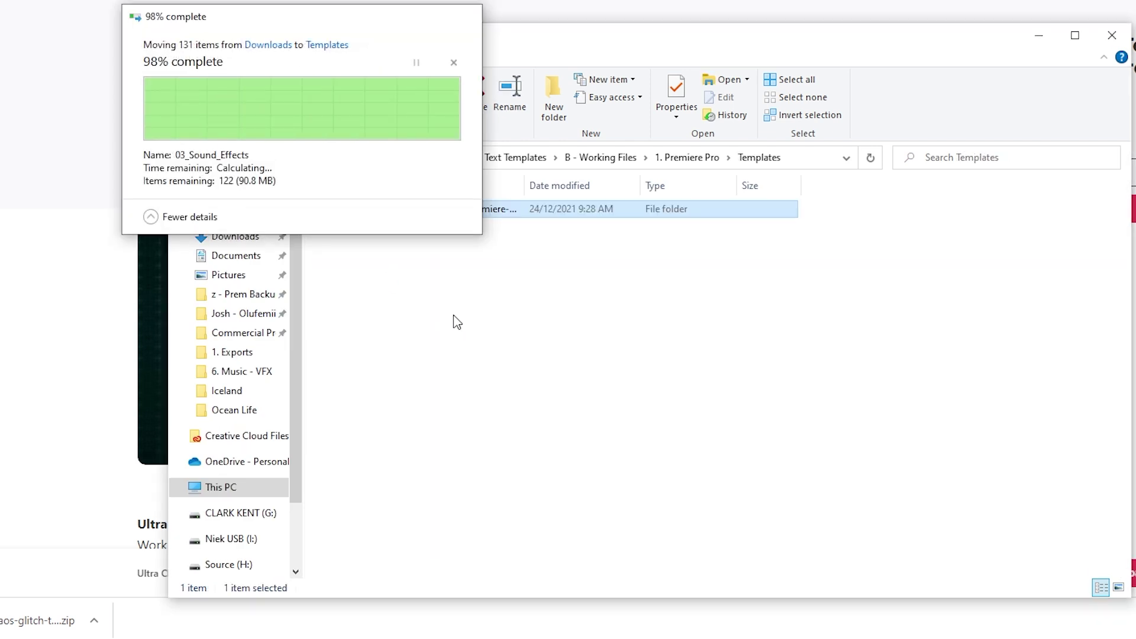
key("Return")
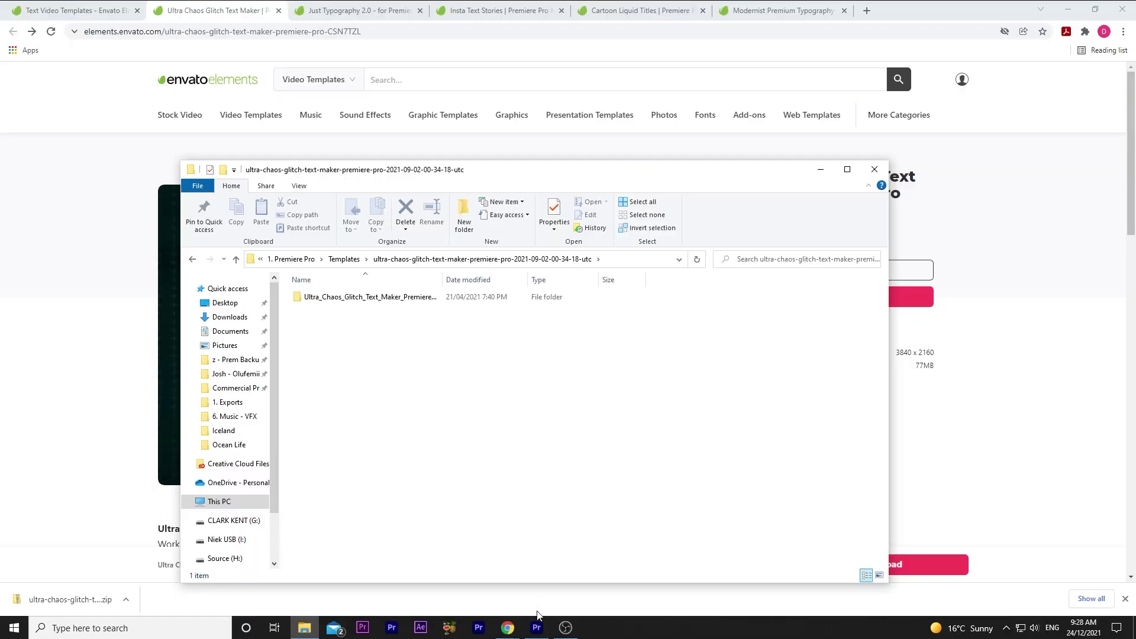
left_click(537, 627)
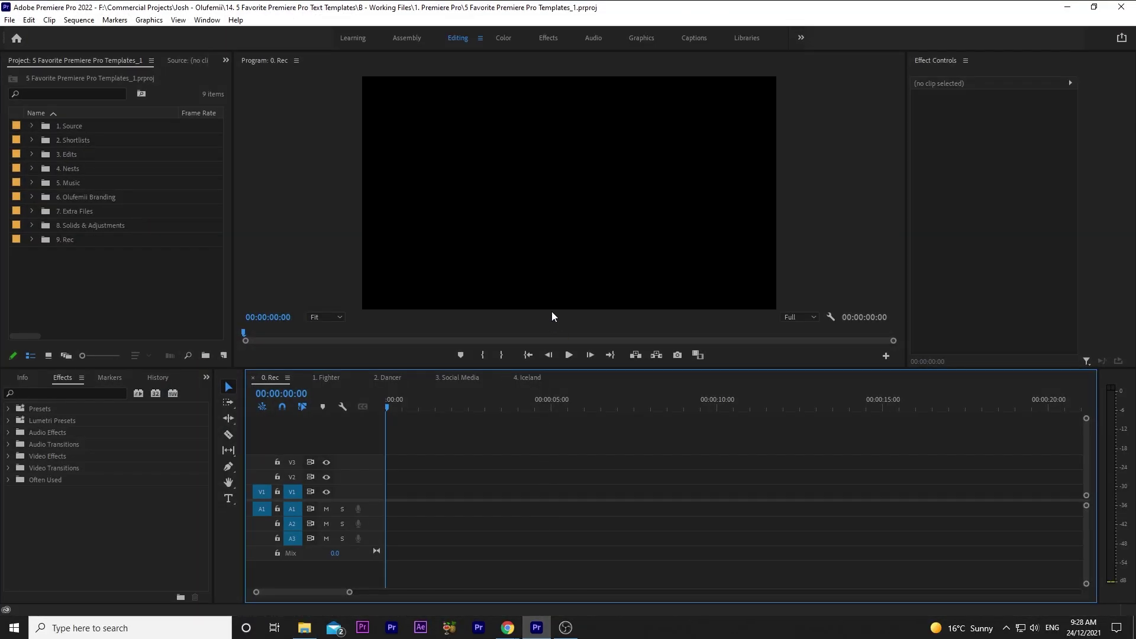
Switch to the Graphics workspace and bring up the Essential Graphics panel's My Templates browser
left_click(637, 38)
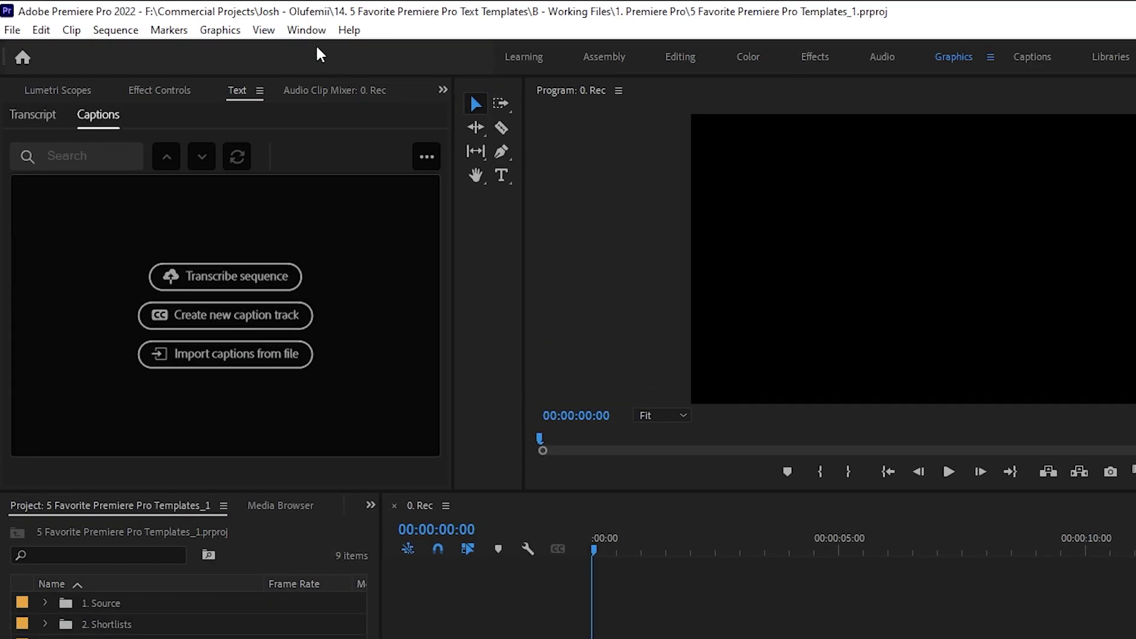
left_click(207, 19)
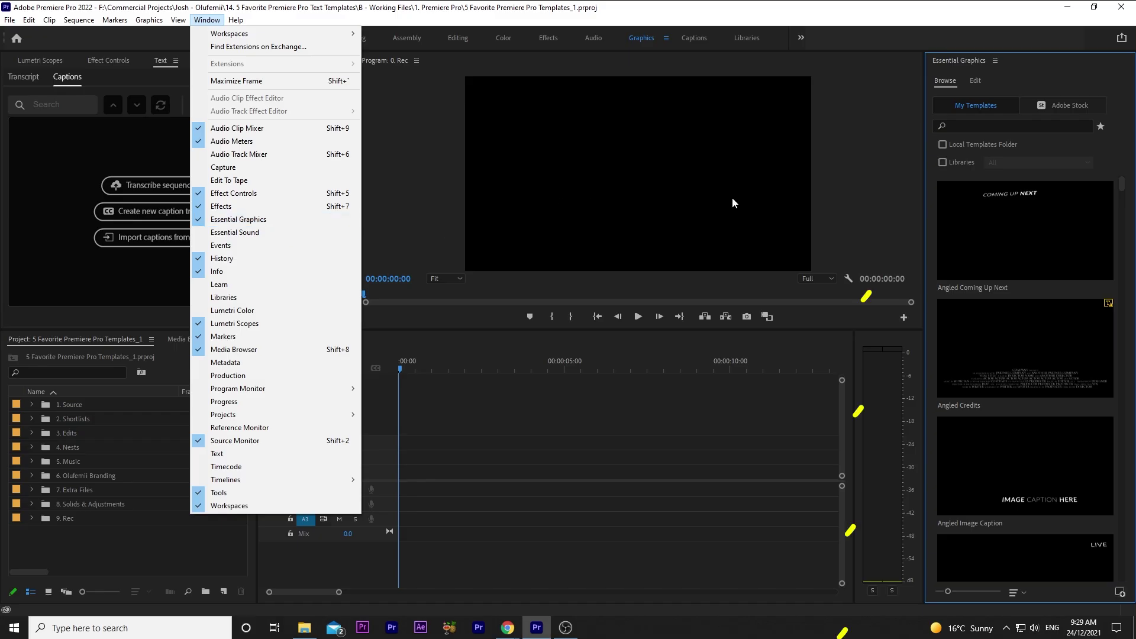
left_click(426, 329)
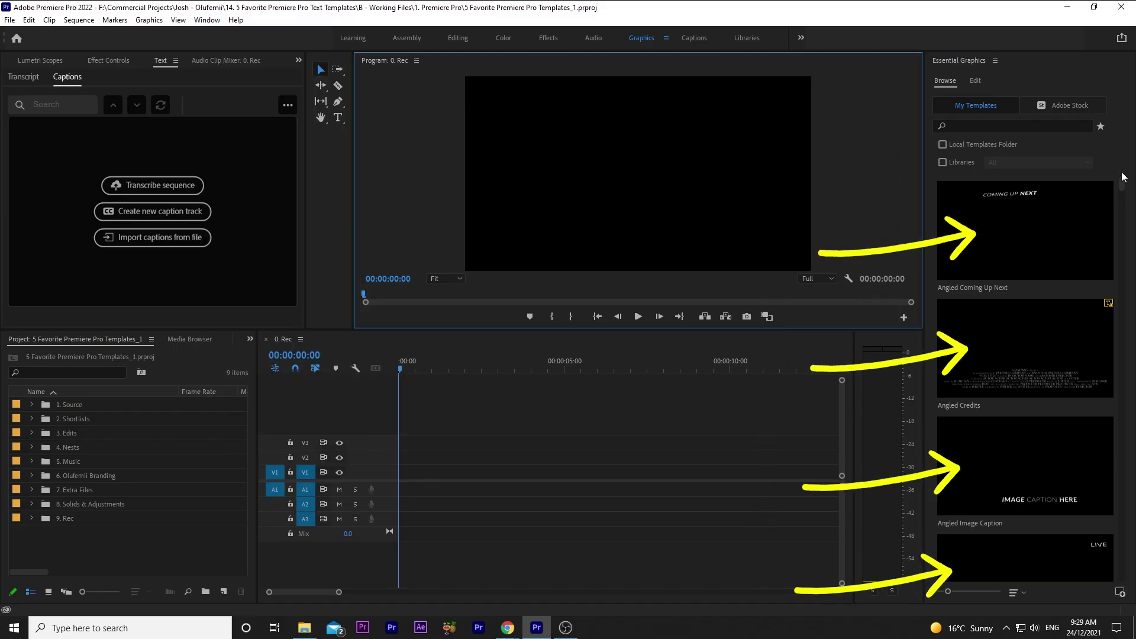
left_click(1059, 188)
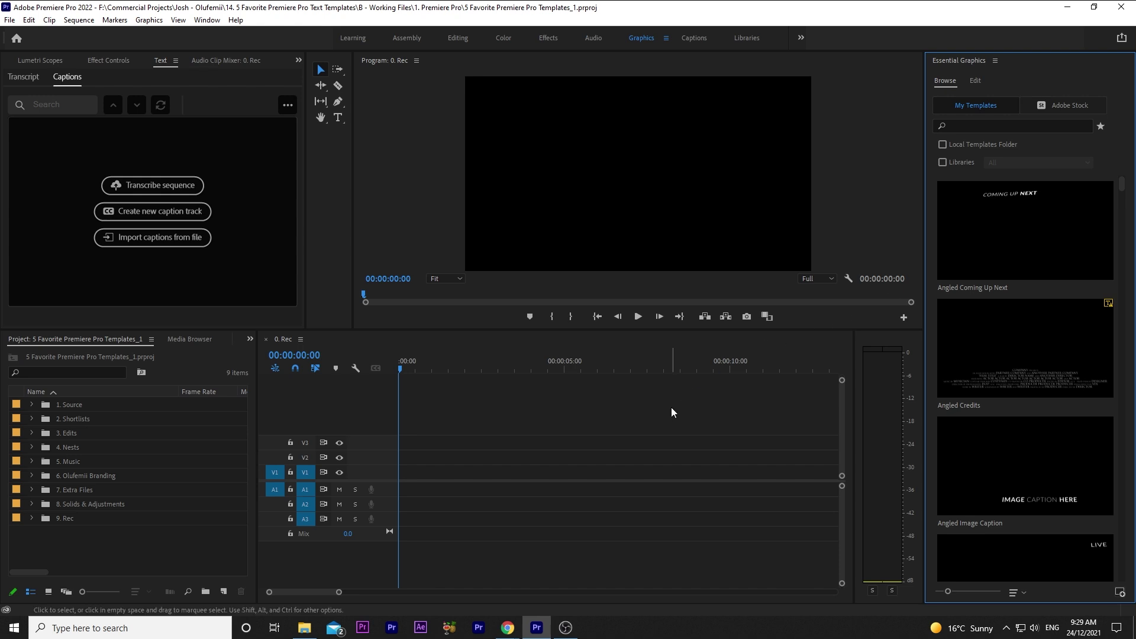
Open 01_Main_Ultra_Chaos_Glitch_Titles in File Explorer and select Main_Ultra_Chaos_Glitch_Title_09.mogrt
key("alt+Tab")
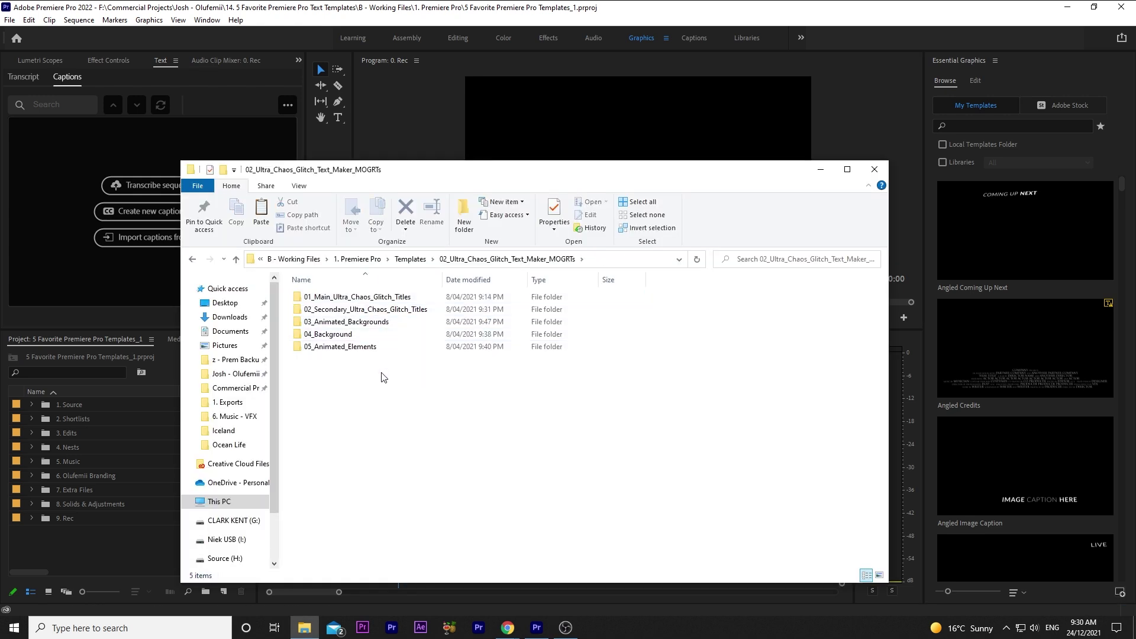
double_click(374, 297)
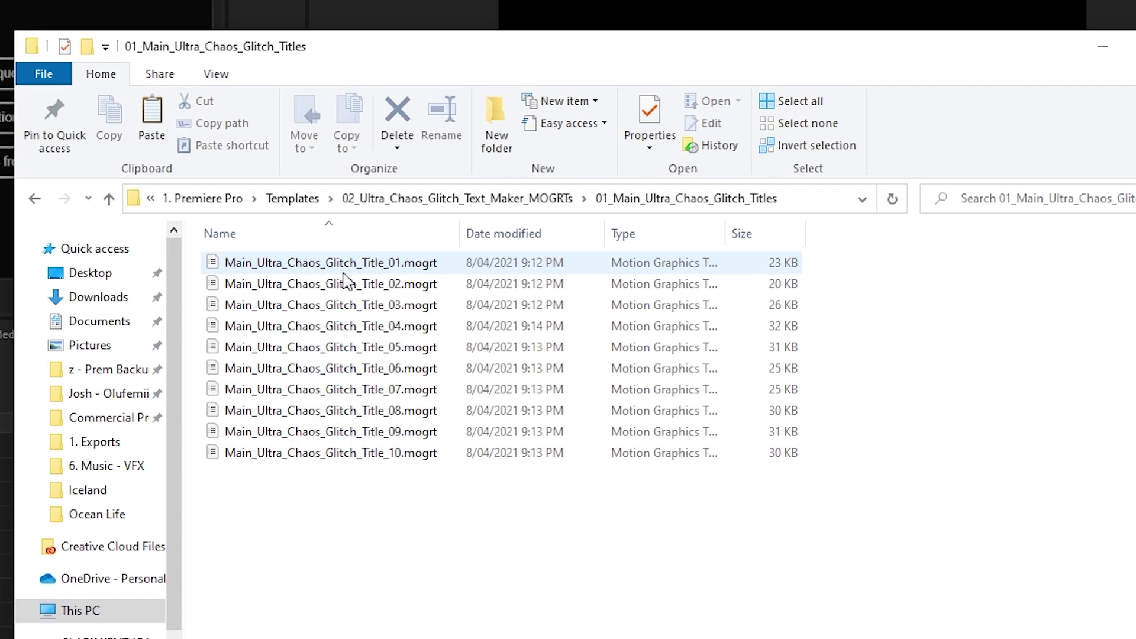
left_click(345, 271)
left_click(345, 290)
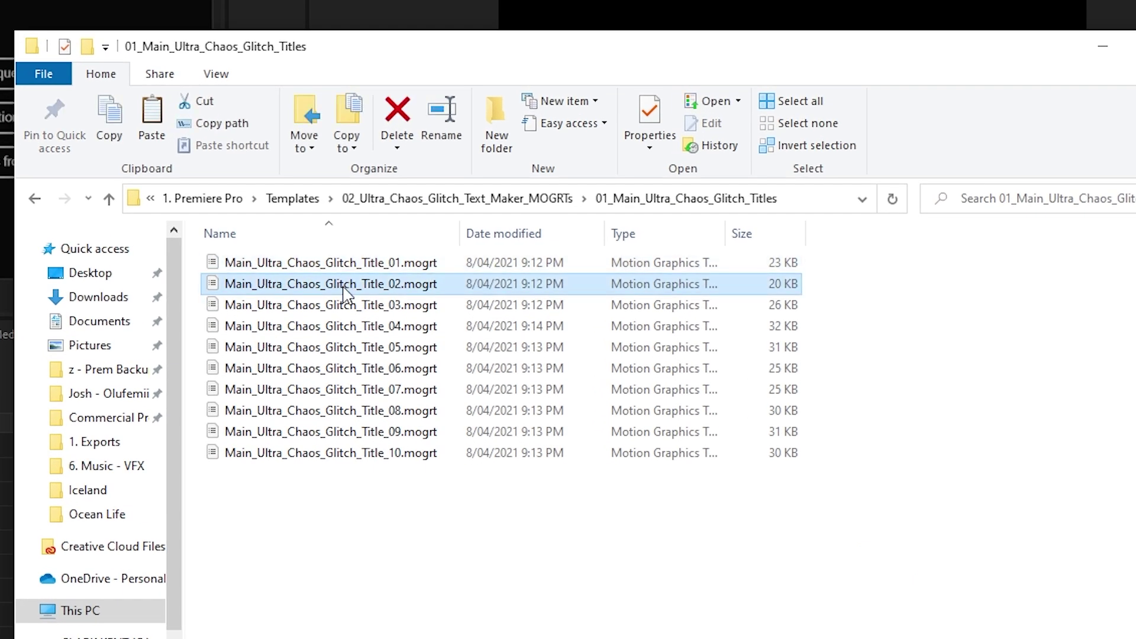
left_click(346, 308)
left_click(347, 331)
left_click(346, 346)
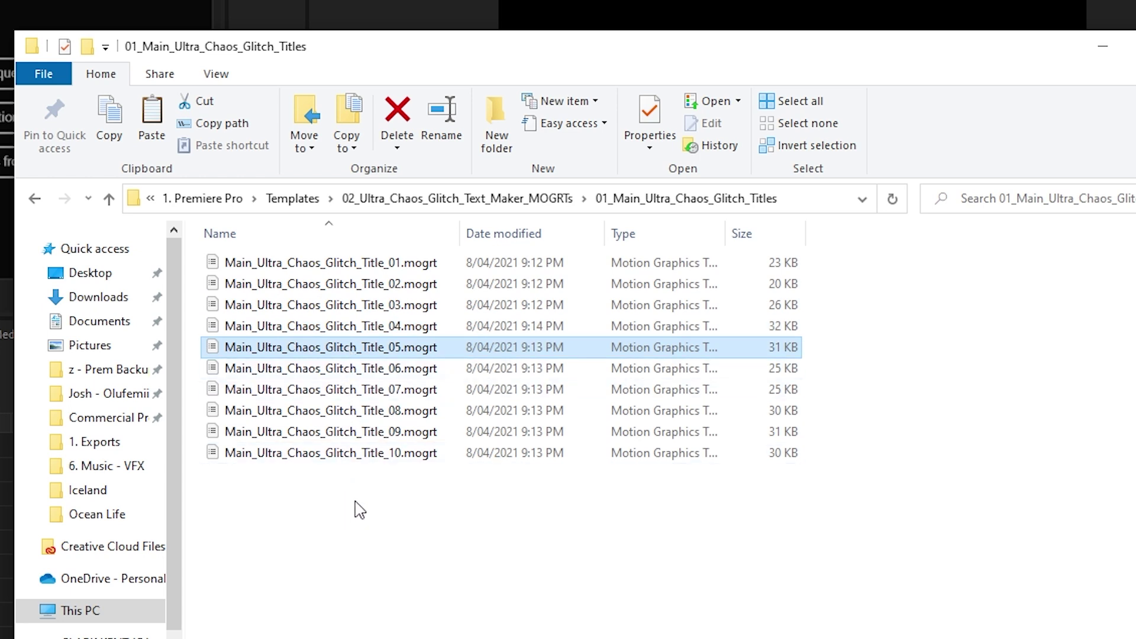
left_click(382, 432)
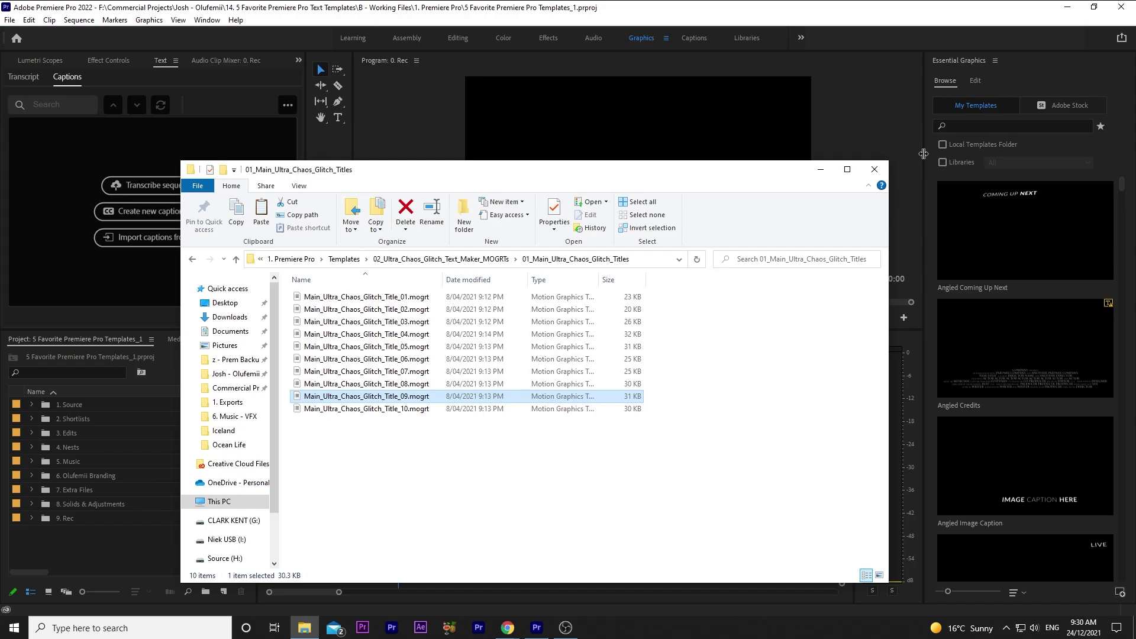
Install Main_Ultra_Chaos_Glitch_Title_09.mogrt as a motion graphics template in Essential Graphics
key("alt+Tab")
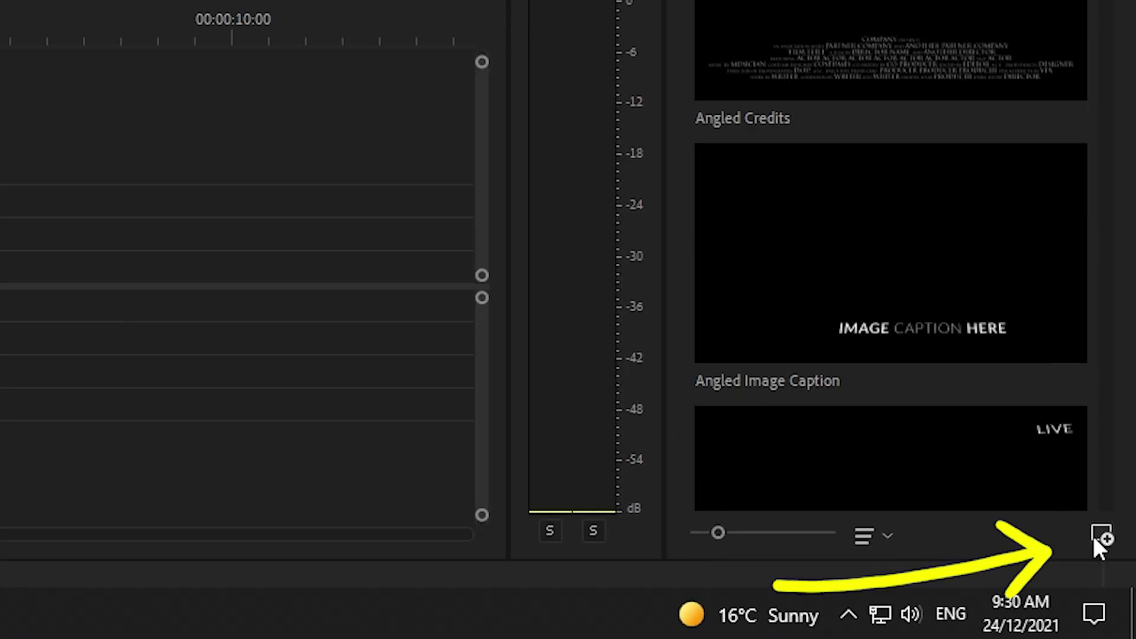
left_click(1101, 536)
double_click(160, 112)
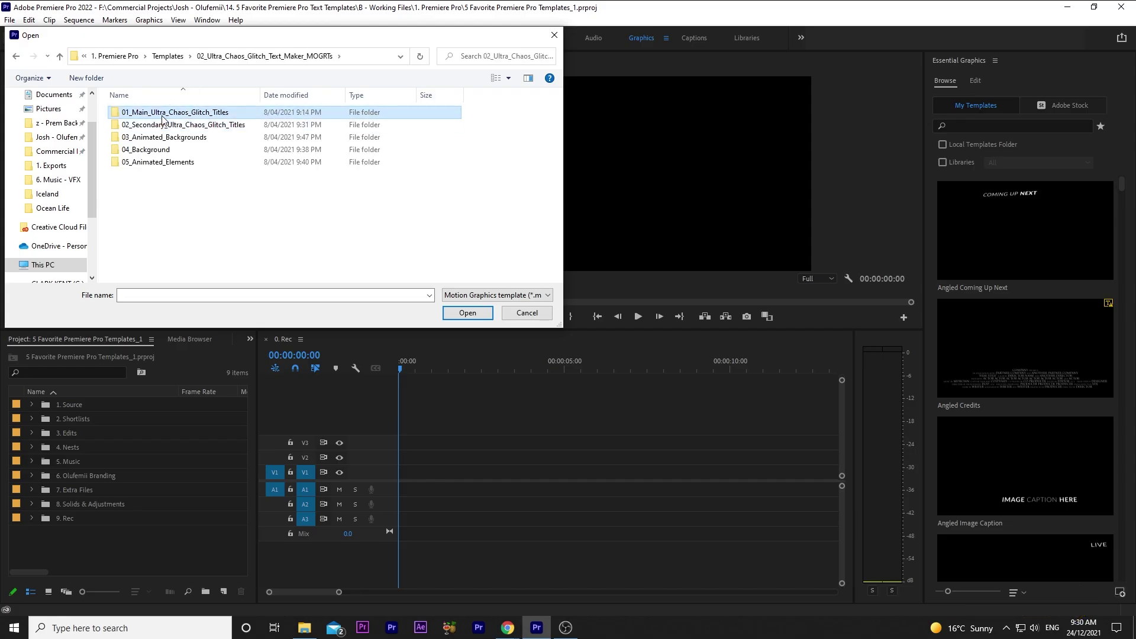
double_click(162, 115)
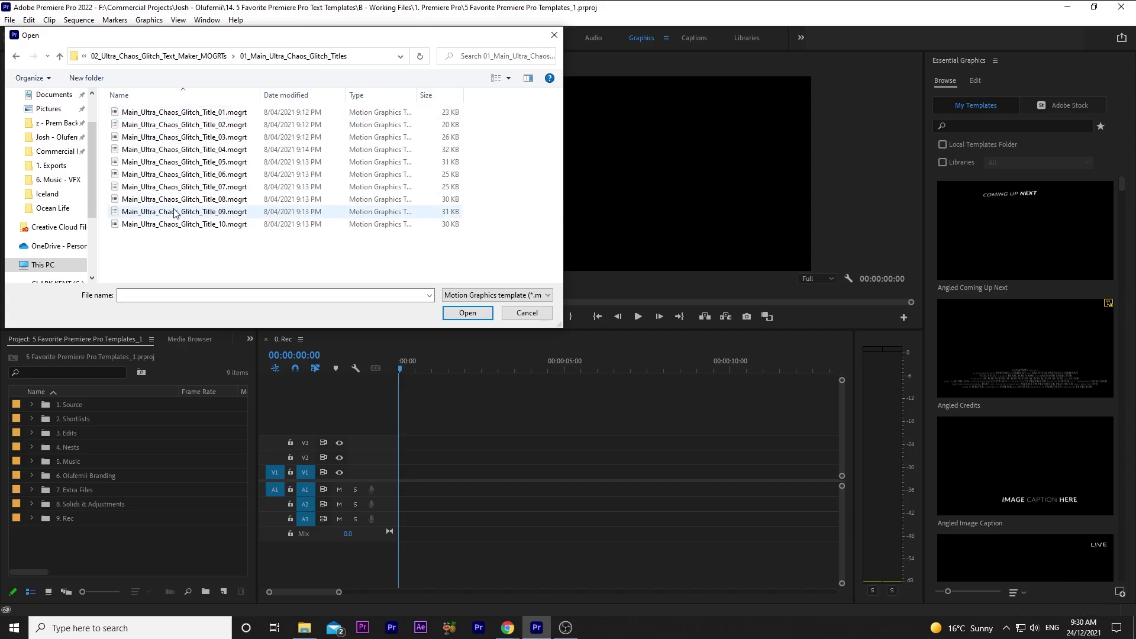
left_click(175, 211)
left_click(467, 313)
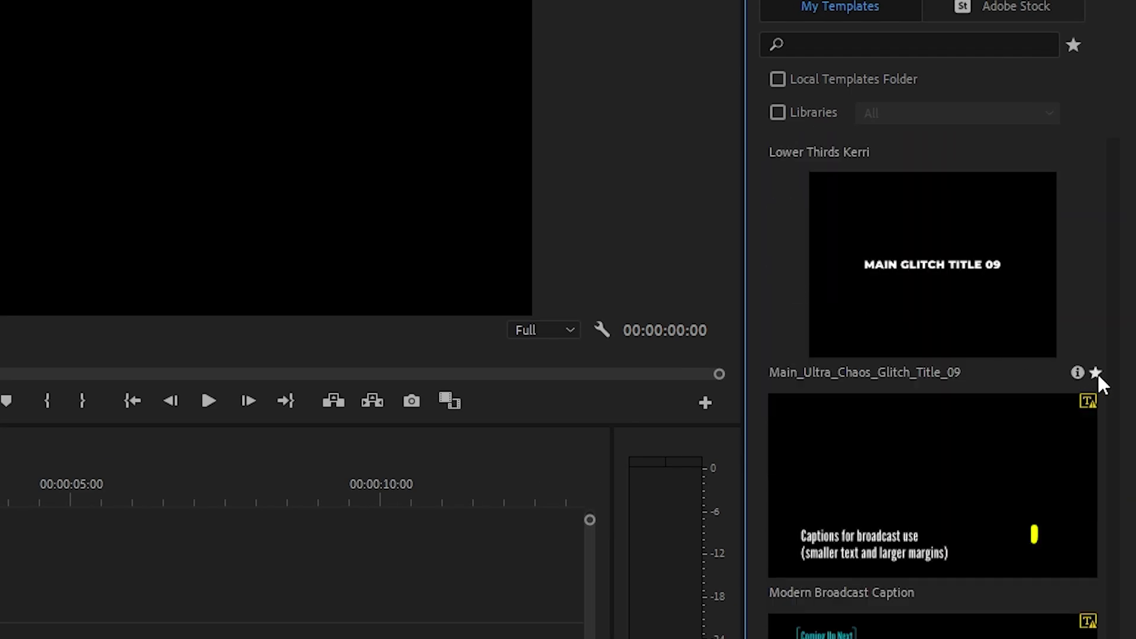
Star glitch title 09 as a favourite and search the templates for 'main'
left_click(1096, 372)
left_click(1073, 45)
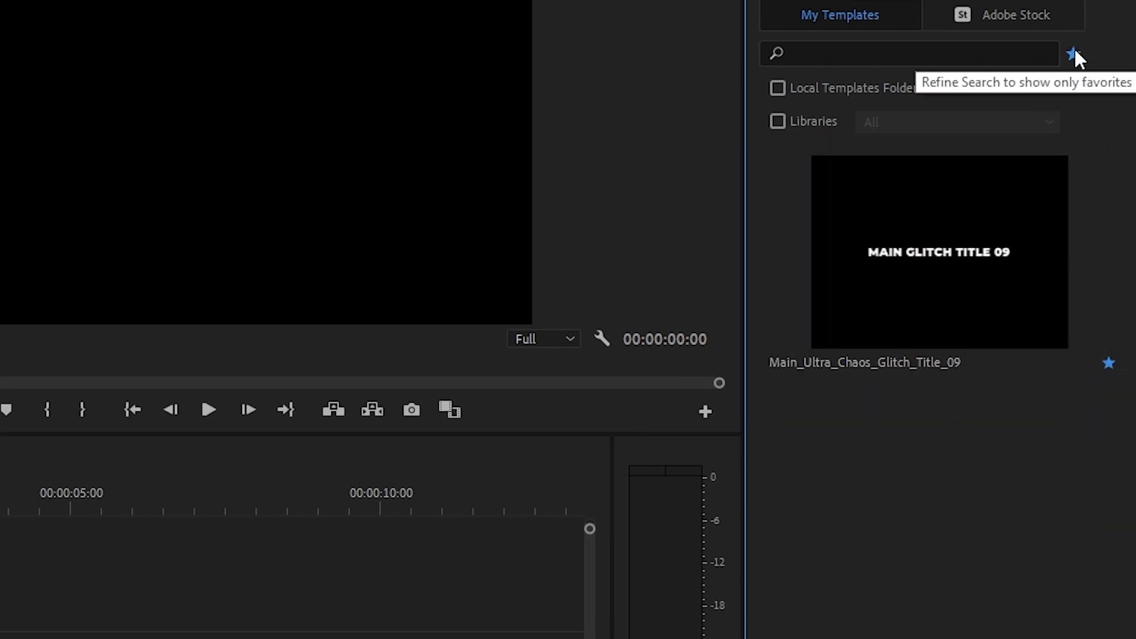
left_click(1073, 161)
left_click(974, 158)
type("main")
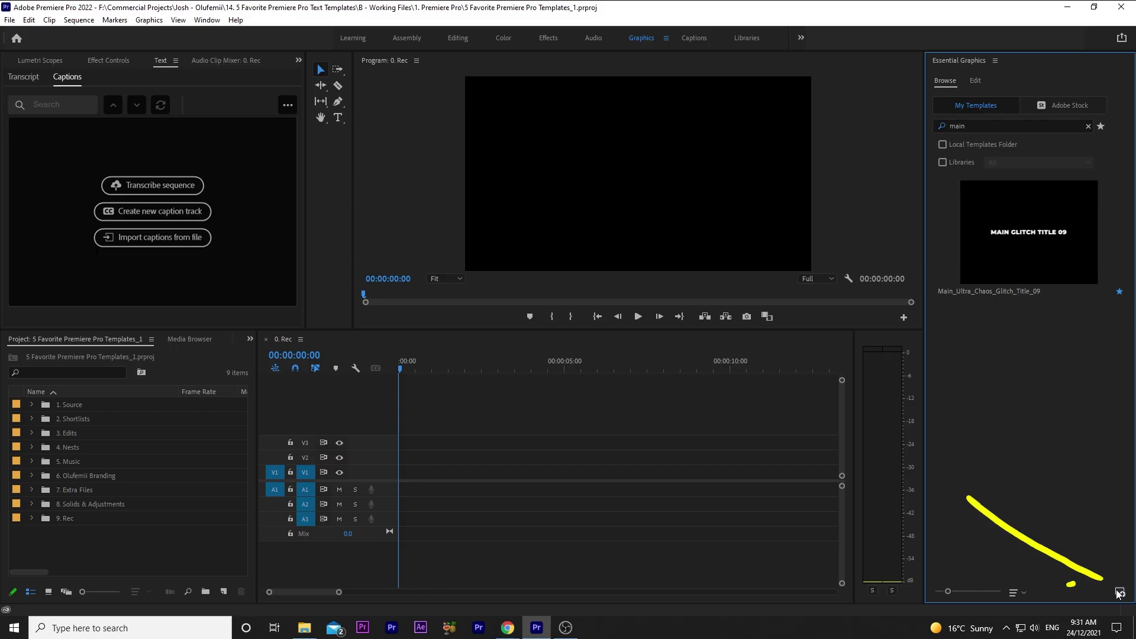
Install Animated_Elements_01.mogrt from the 05_Animated_Elements folder
left_click(1120, 591)
left_click(184, 56)
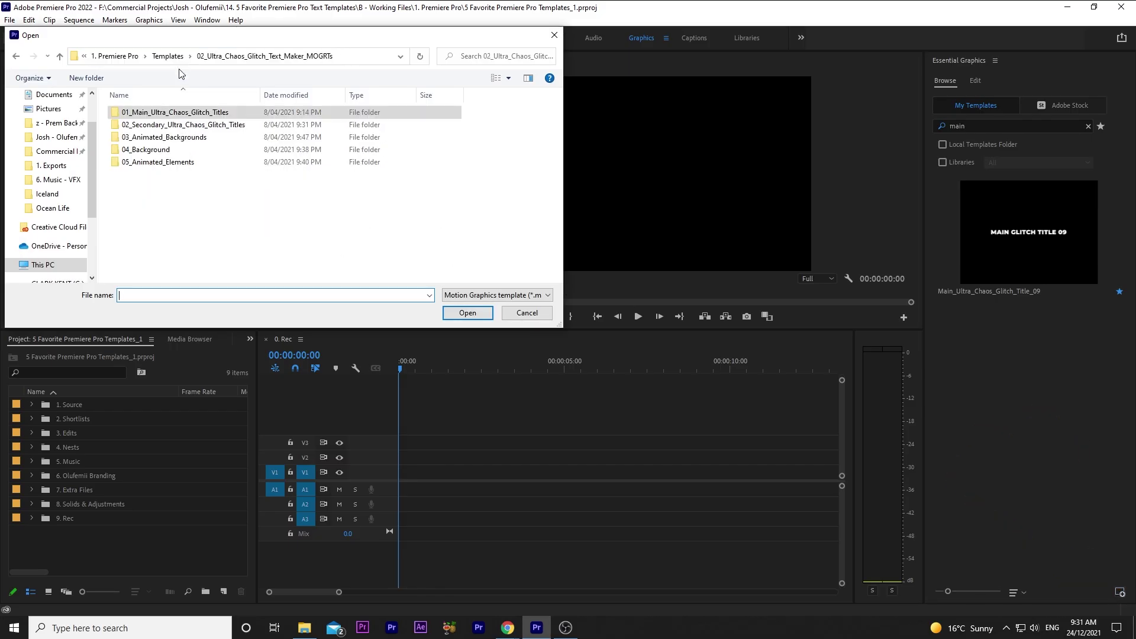
double_click(177, 162)
left_click(181, 114)
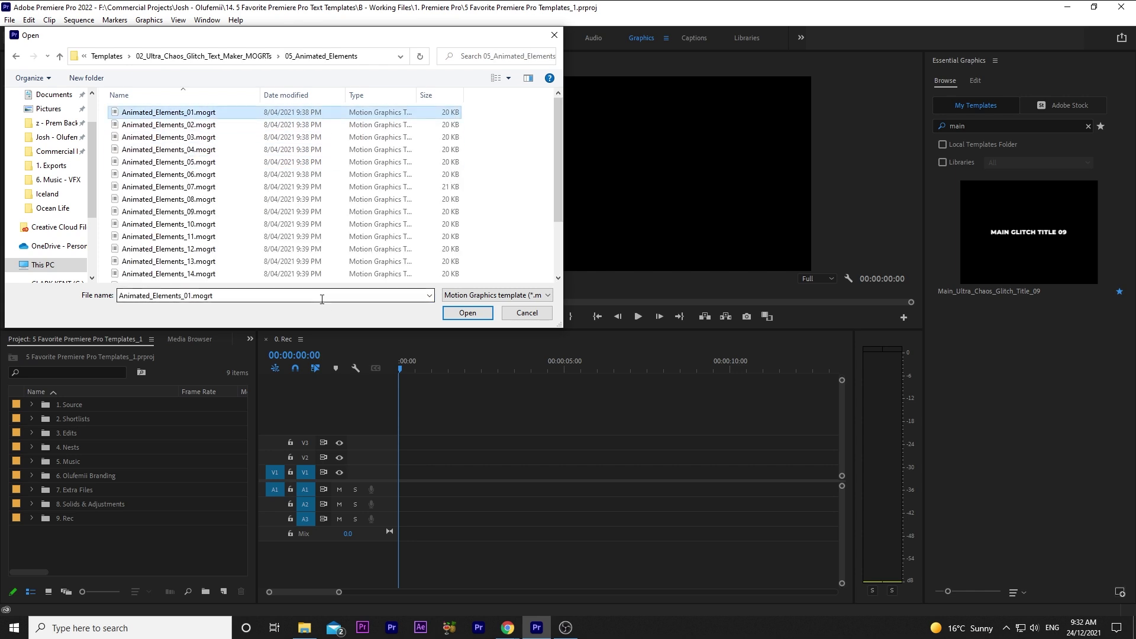
left_click(468, 312)
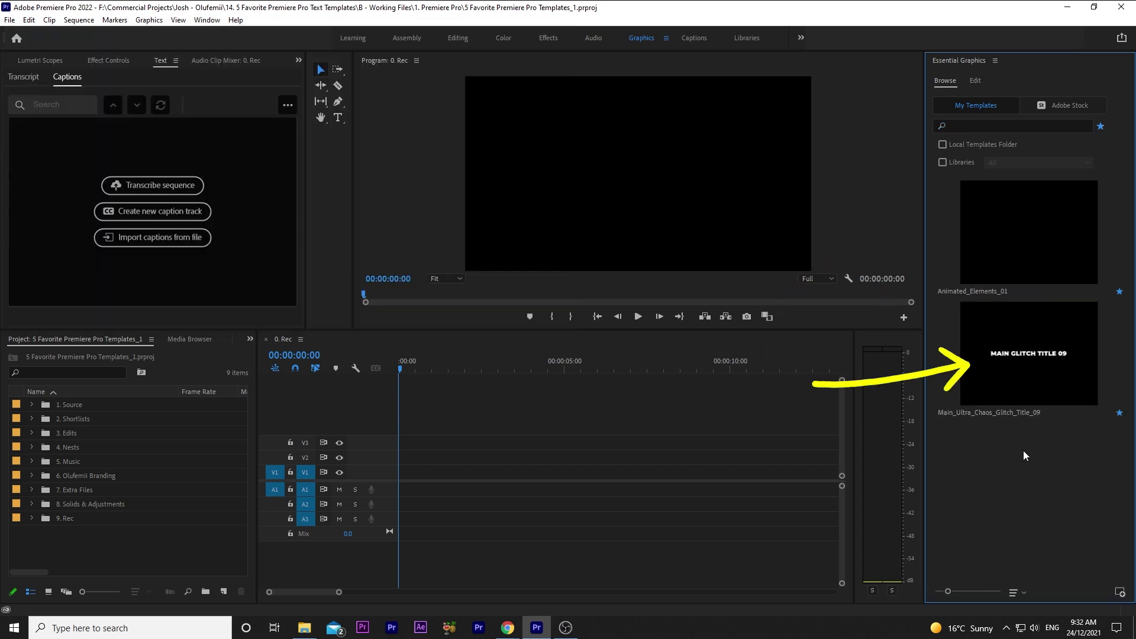
Drop Main_Ultra_Chaos_Glitch_Title_09 at the start of V2 in the 0. Rec sequence and select it
left_click_drag(1021, 359, 400, 457)
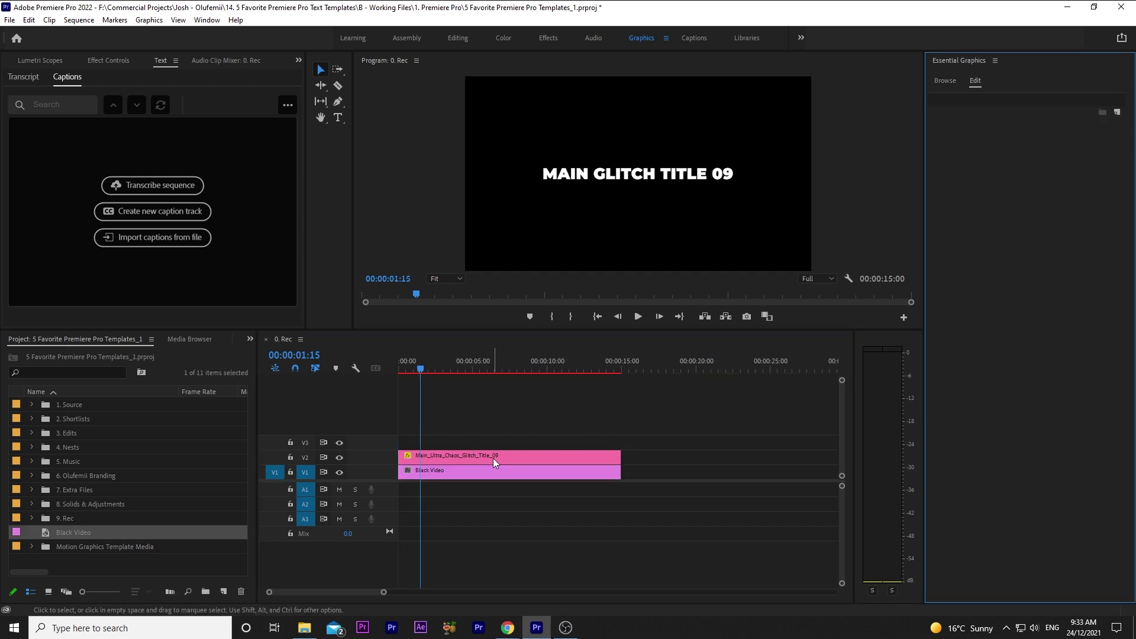
left_click(495, 461)
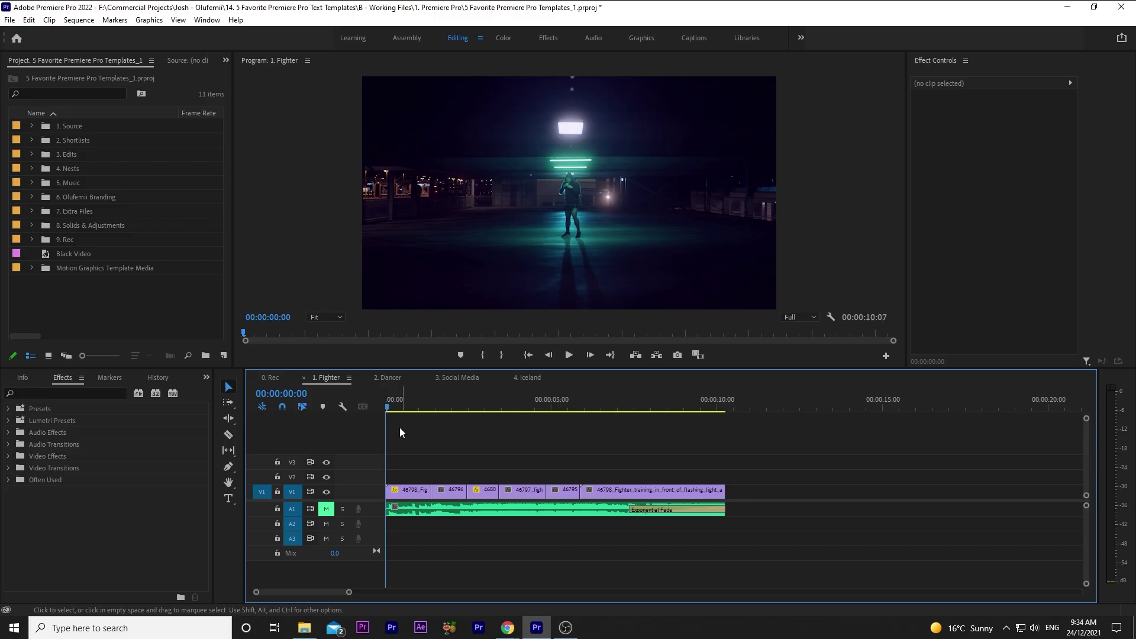
Drop the favourite Main_Ultra_Chaos_Glitch_Title_09 onto V2 of 1. Fighter at about 00:00:06:08, previewing at 7:00
mouse_move(386, 408)
left_mouse_down()
mouse_move(511, 403)
mouse_move(386, 407)
left_mouse_up()
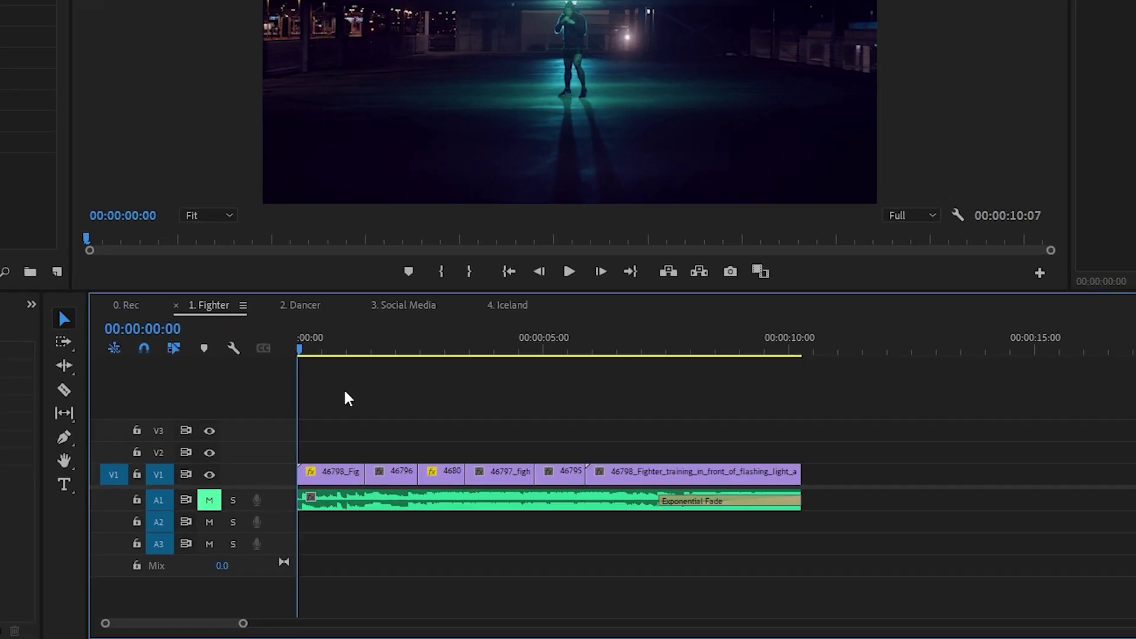
left_click(344, 494)
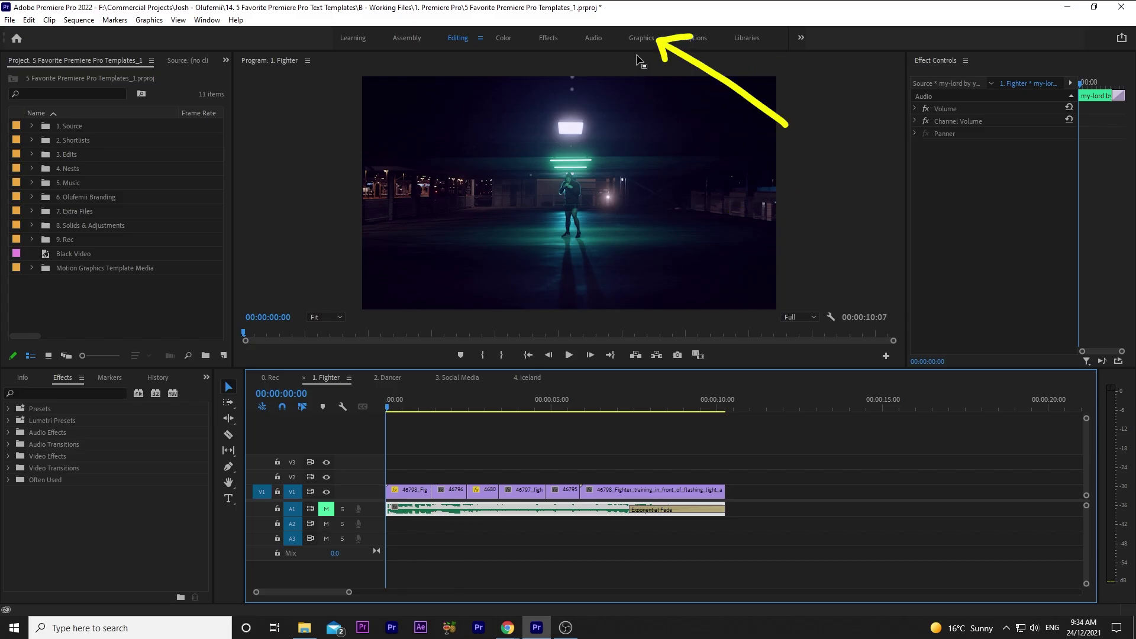
left_click(641, 37)
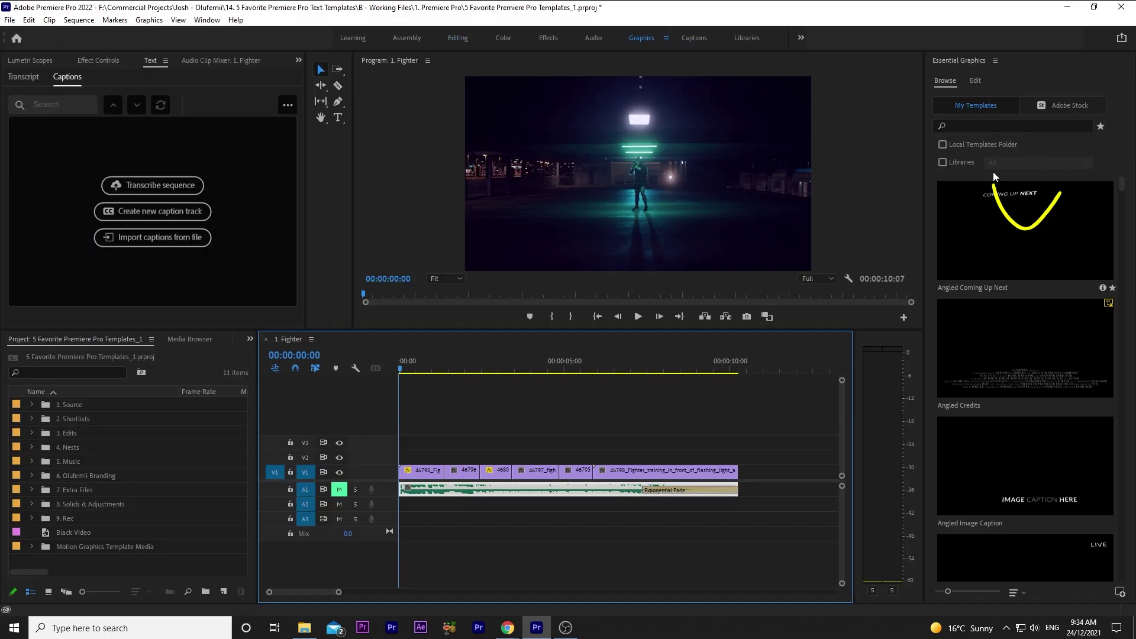
left_click(1101, 126)
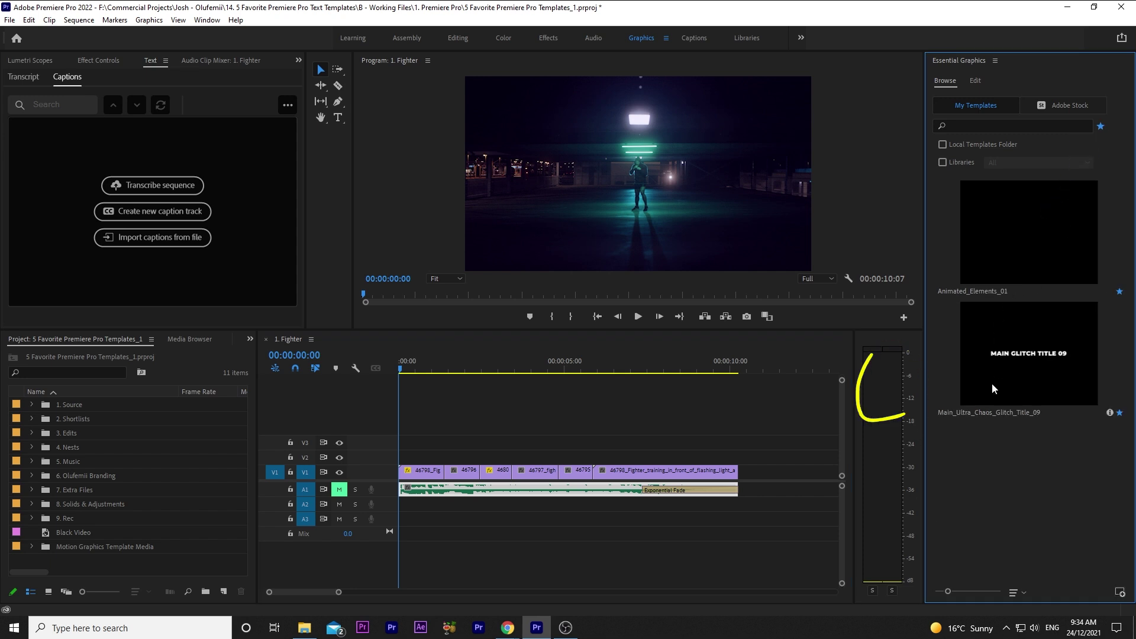
left_click_drag(992, 384, 729, 456)
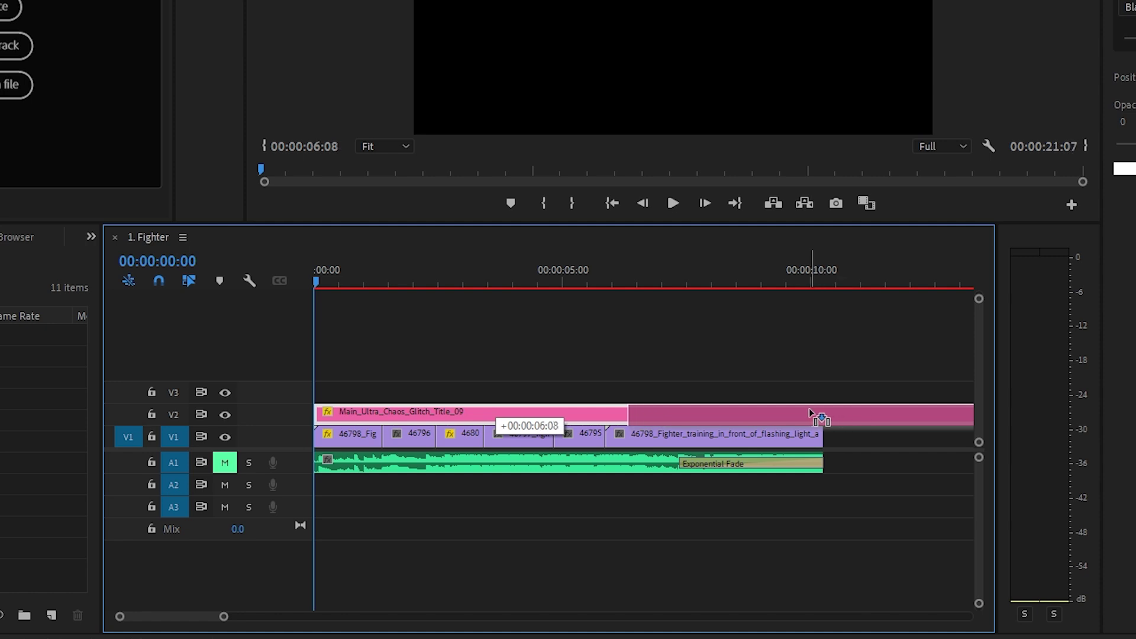
left_click_drag(811, 412, 816, 414)
left_click_drag(628, 272, 661, 271)
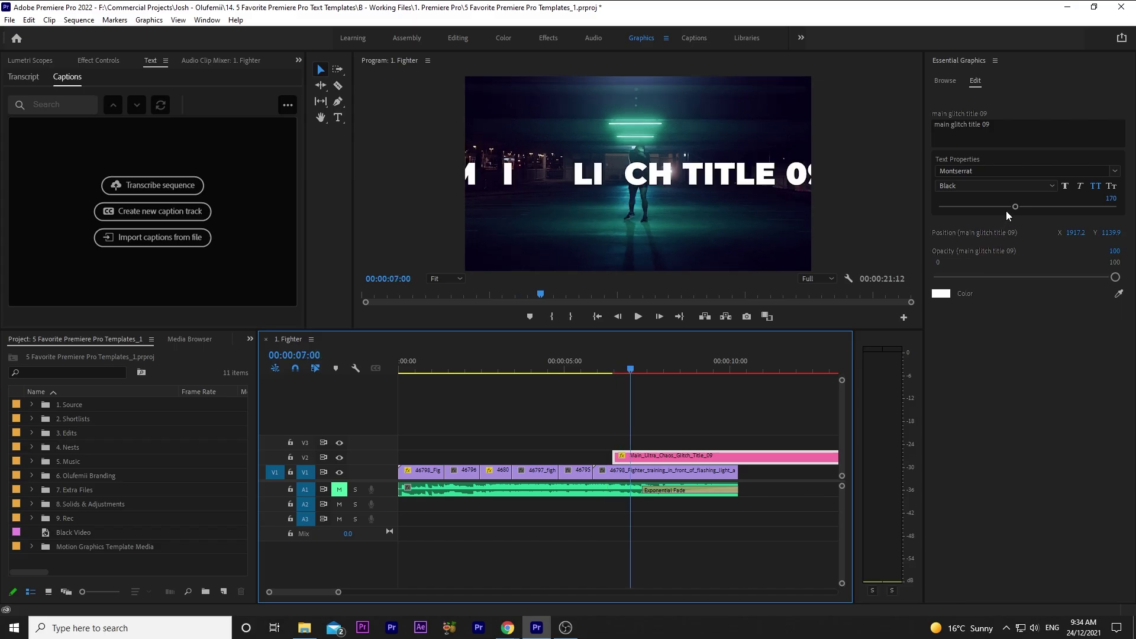
Replace the glitch title's text with 'Never give up. Never give in.'
left_click_drag(1015, 207, 986, 206)
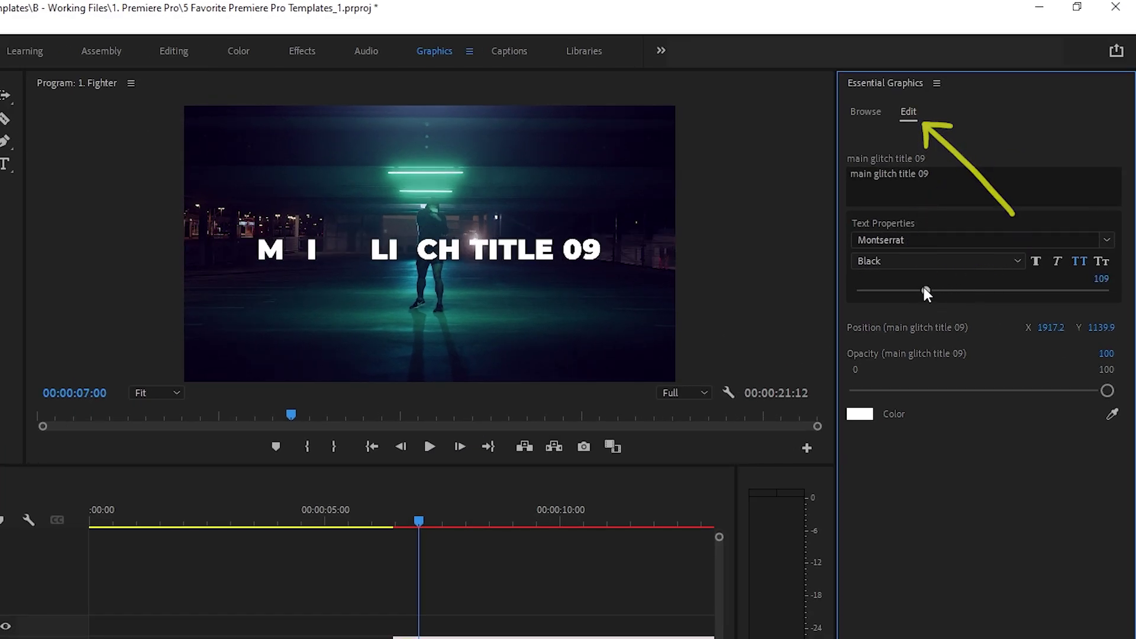
left_click_drag(925, 289, 929, 288)
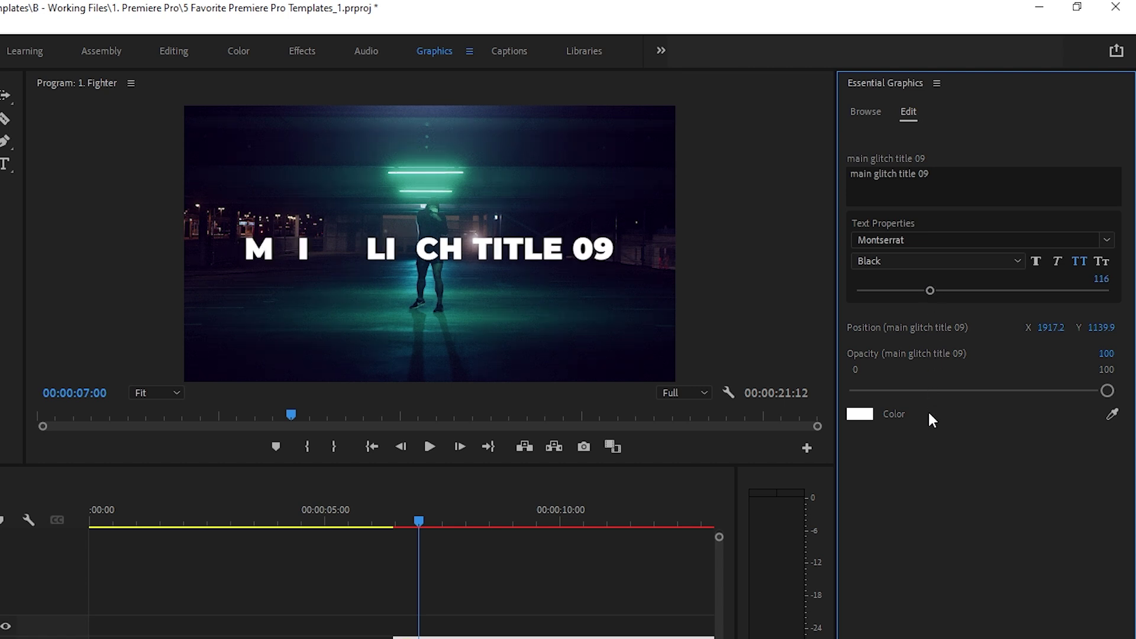
left_click(966, 173)
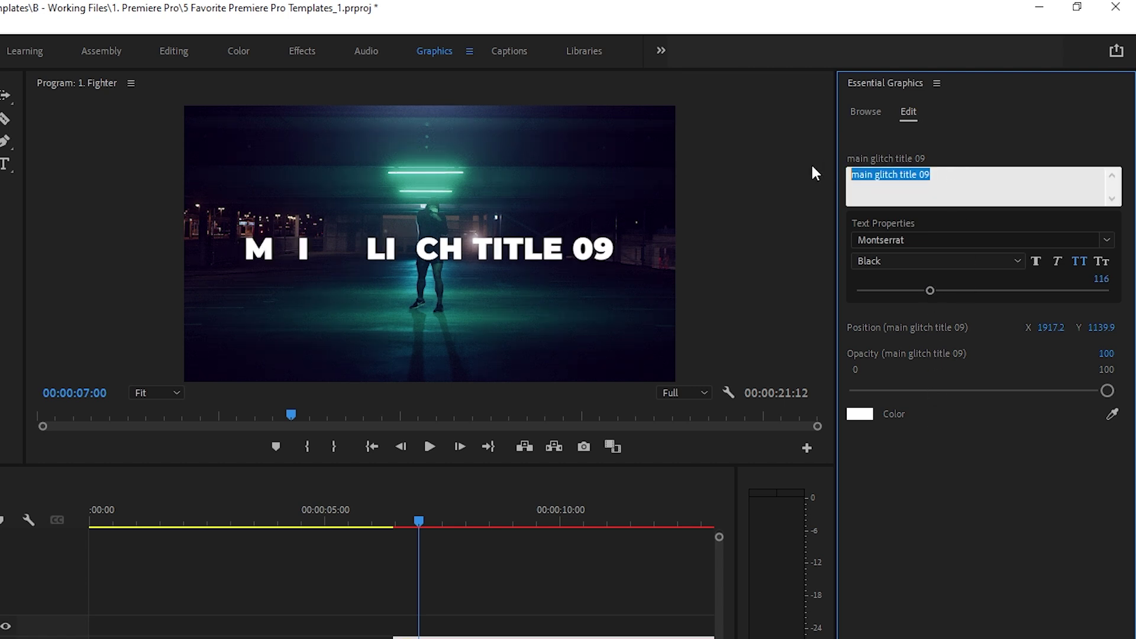
key("BackSpace")
type("Never give up. Never give in.")
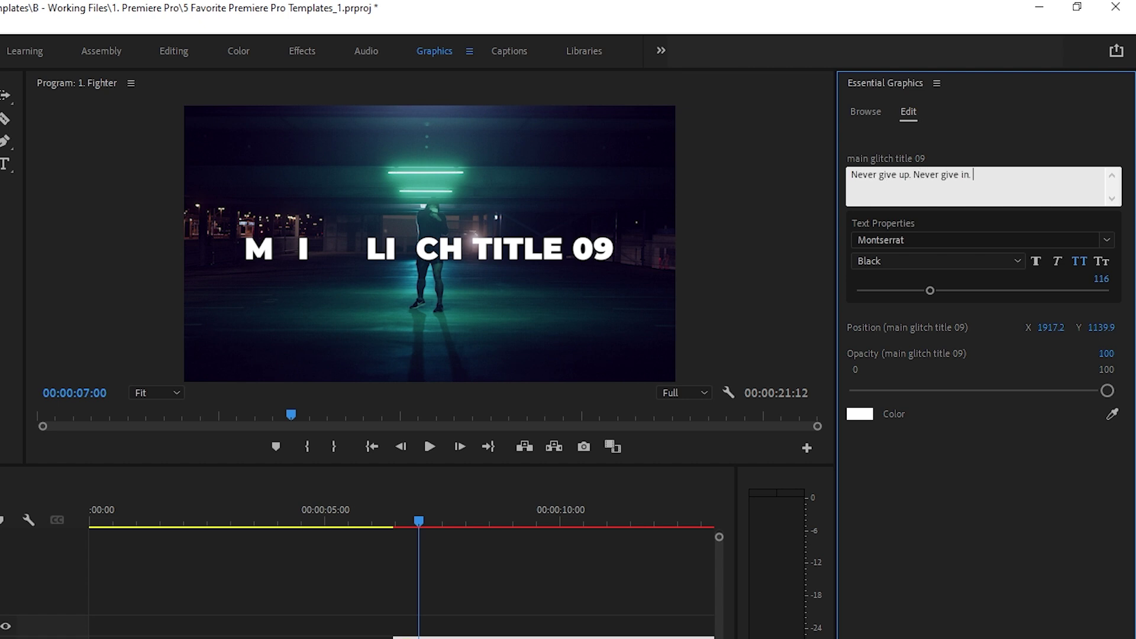
left_click(904, 513)
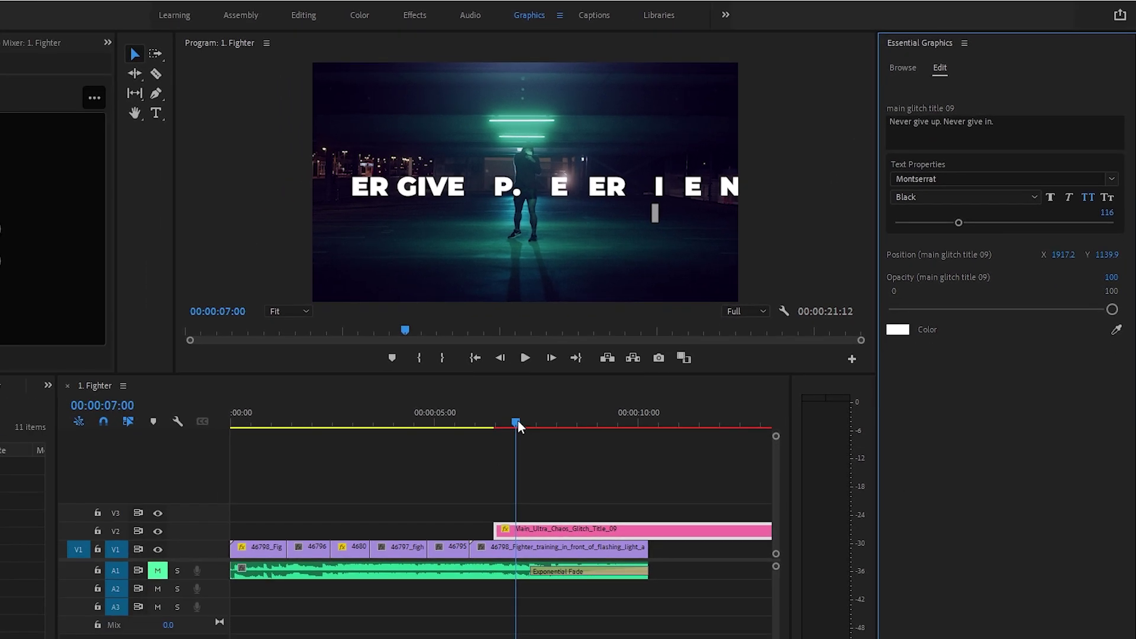
Preview the new text around 8:13 and shrink the font size to 86 to fit
left_click_drag(420, 521, 465, 519)
left_click_drag(555, 421, 578, 423)
left_click(1010, 390)
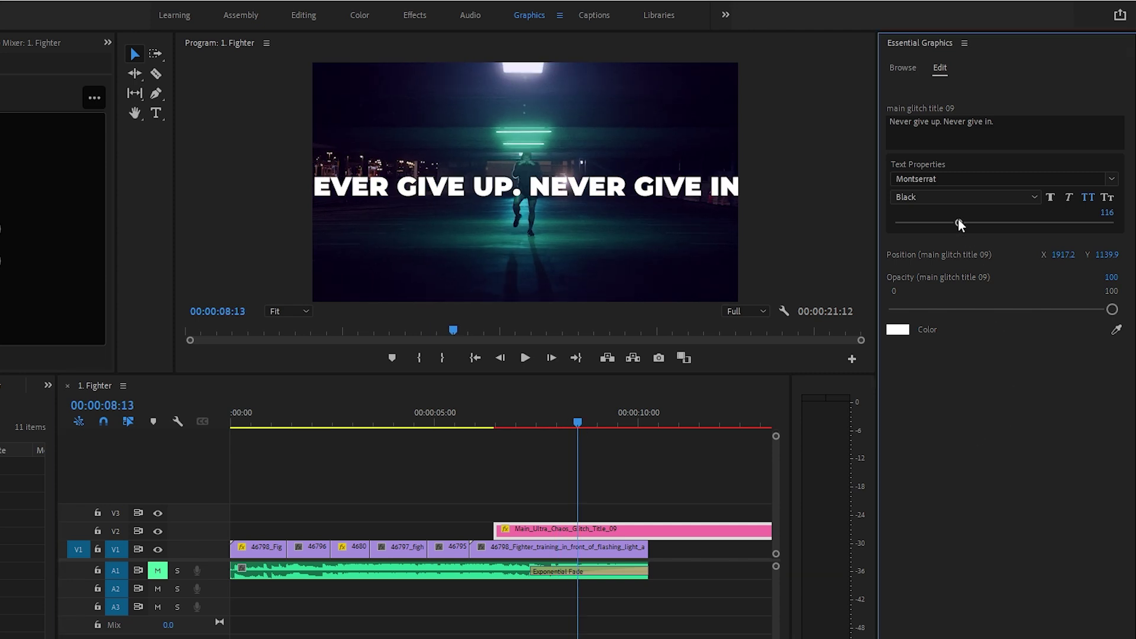
left_click_drag(959, 223, 943, 224)
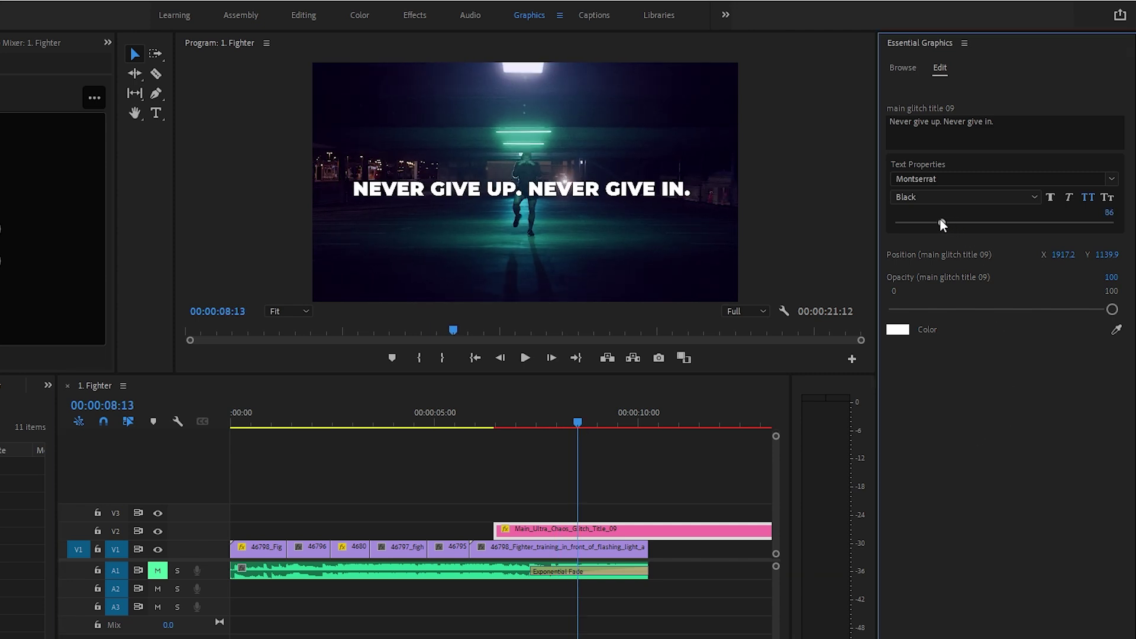
Place Animated_Elements_01 on V3 above the glitch title and preview both layers around 7:00
left_click(904, 68)
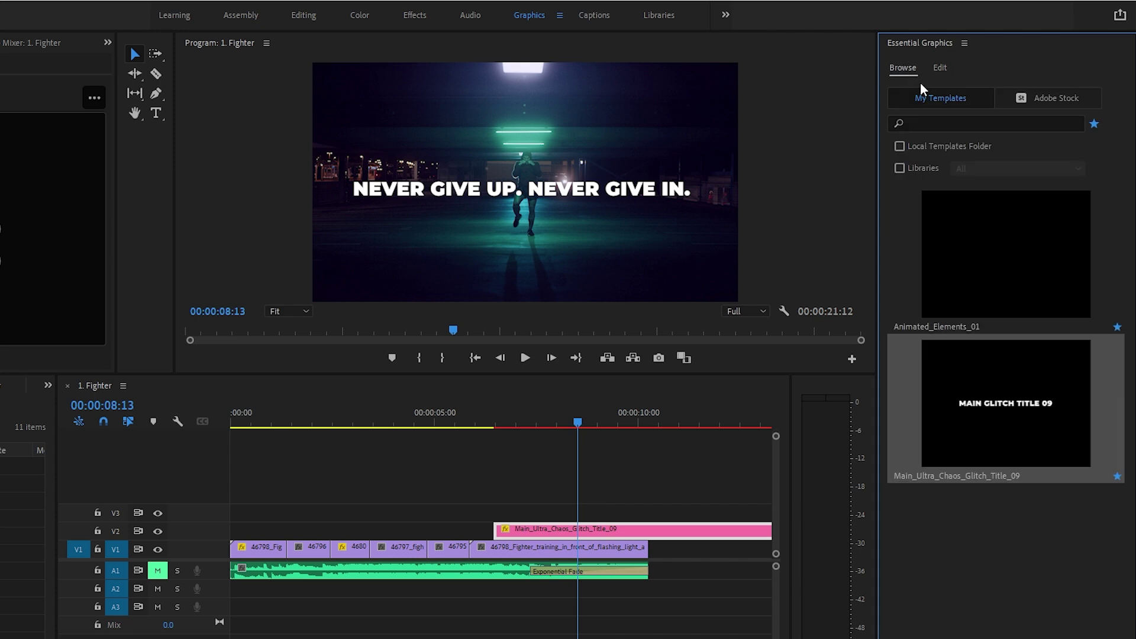
left_click_drag(1011, 270, 505, 515)
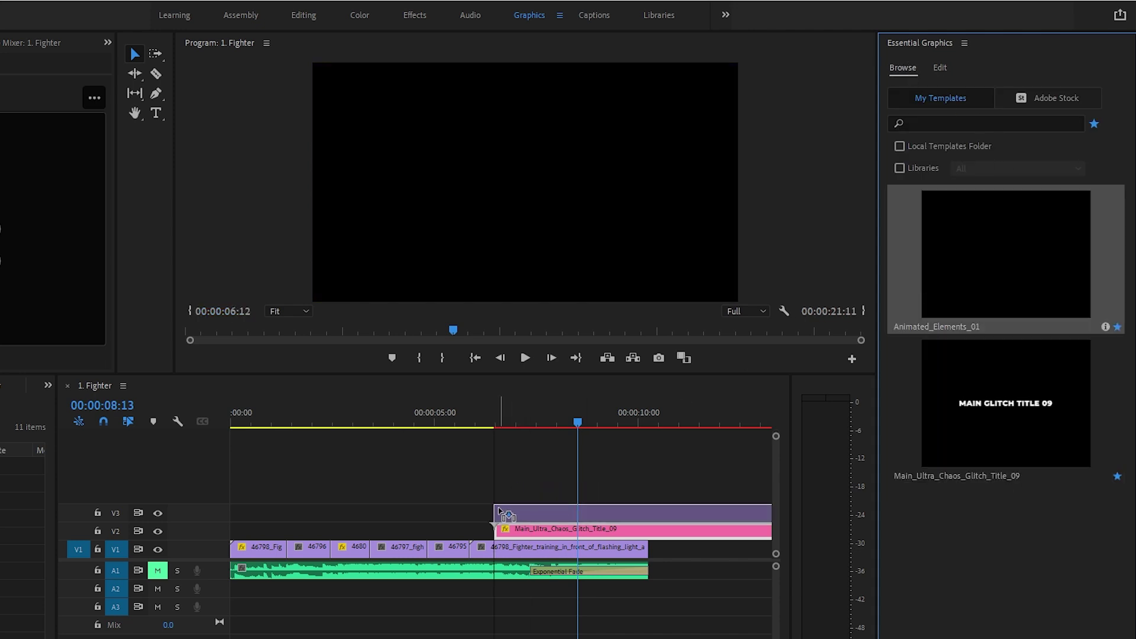
left_click_drag(519, 431, 534, 434)
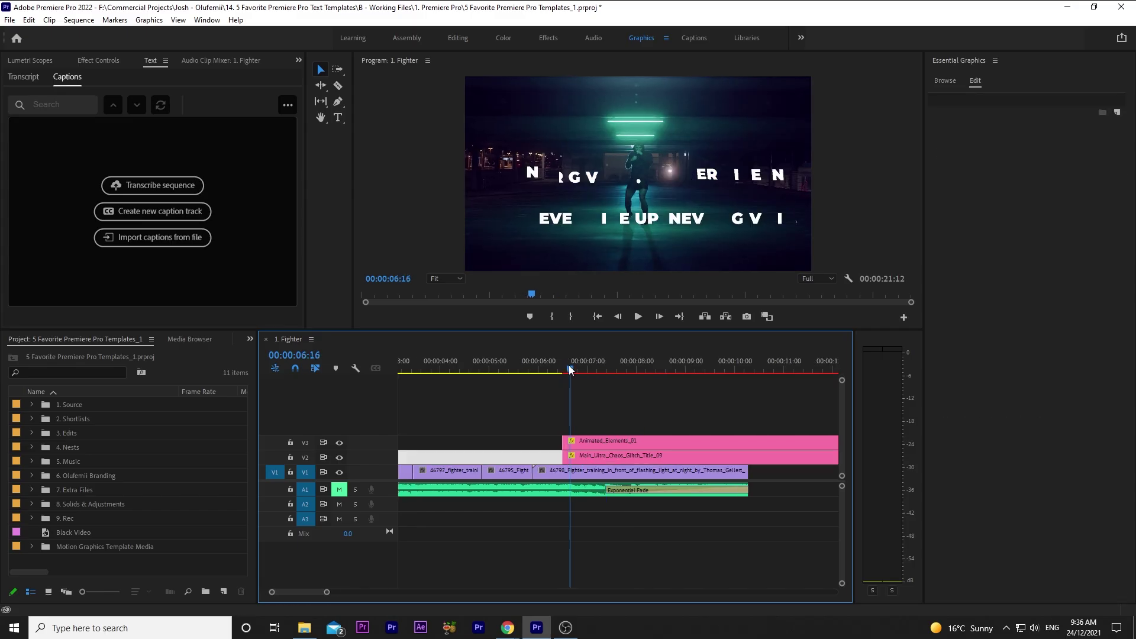
left_click_drag(570, 369, 609, 371)
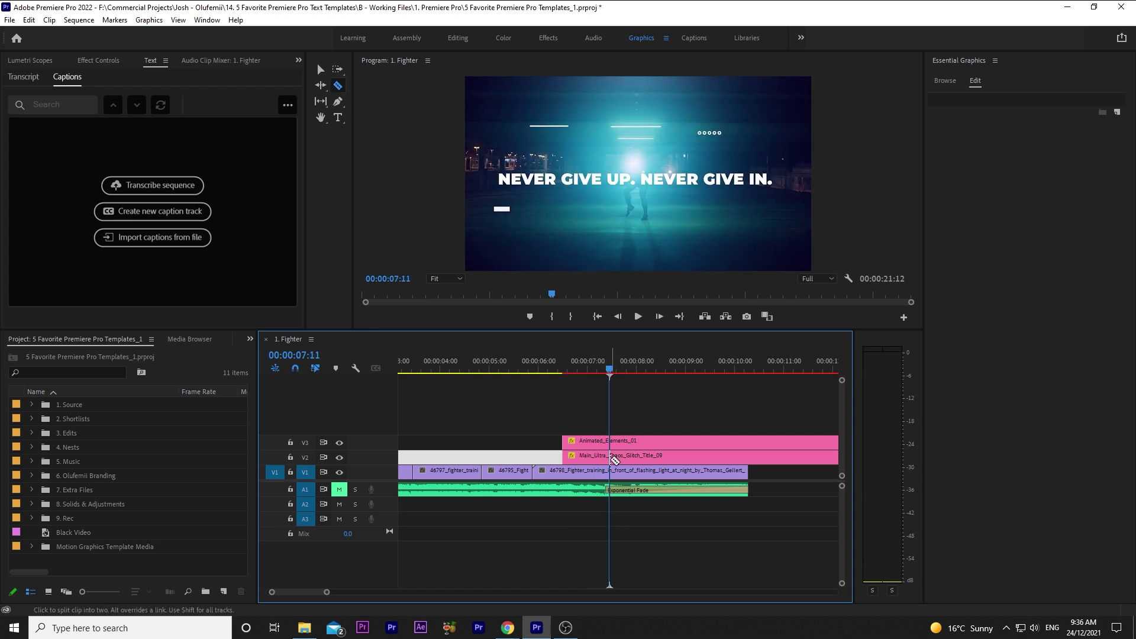
Split the V2 glitch title at 7:11 and paste a copy of it just afterwards
left_click(594, 460)
scroll(589, 476, "down", 3)
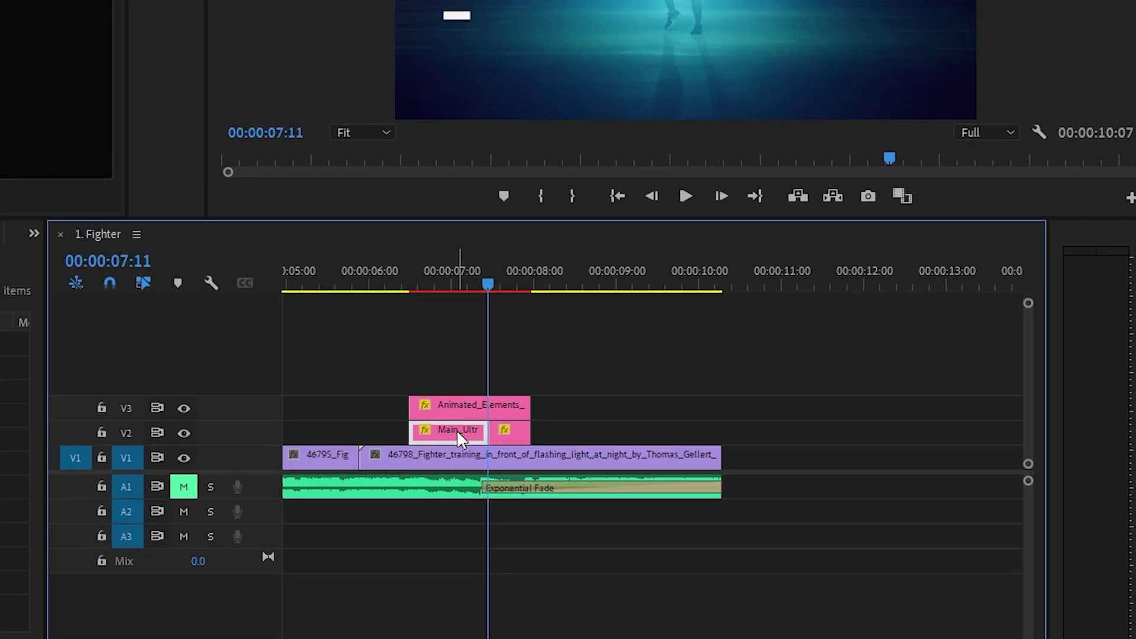
left_click(693, 374)
key("ctrl+v")
left_click_drag(804, 441, 559, 428)
Nest the pasted title copy as Nest - Fight and set it to play in reverse
right_click(573, 431)
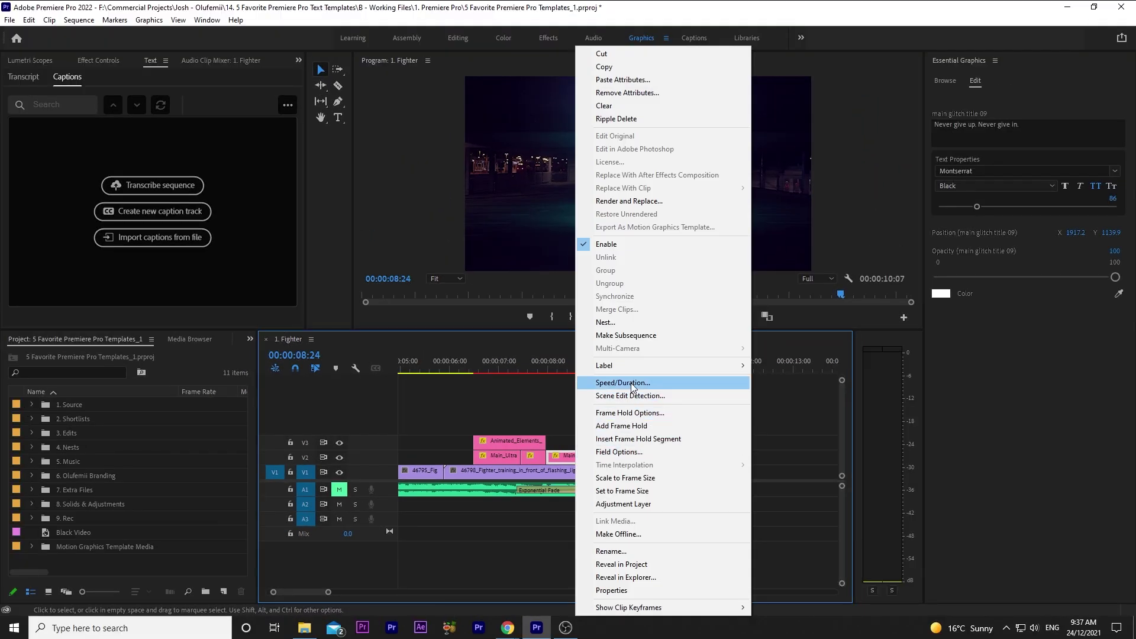
left_click(632, 383)
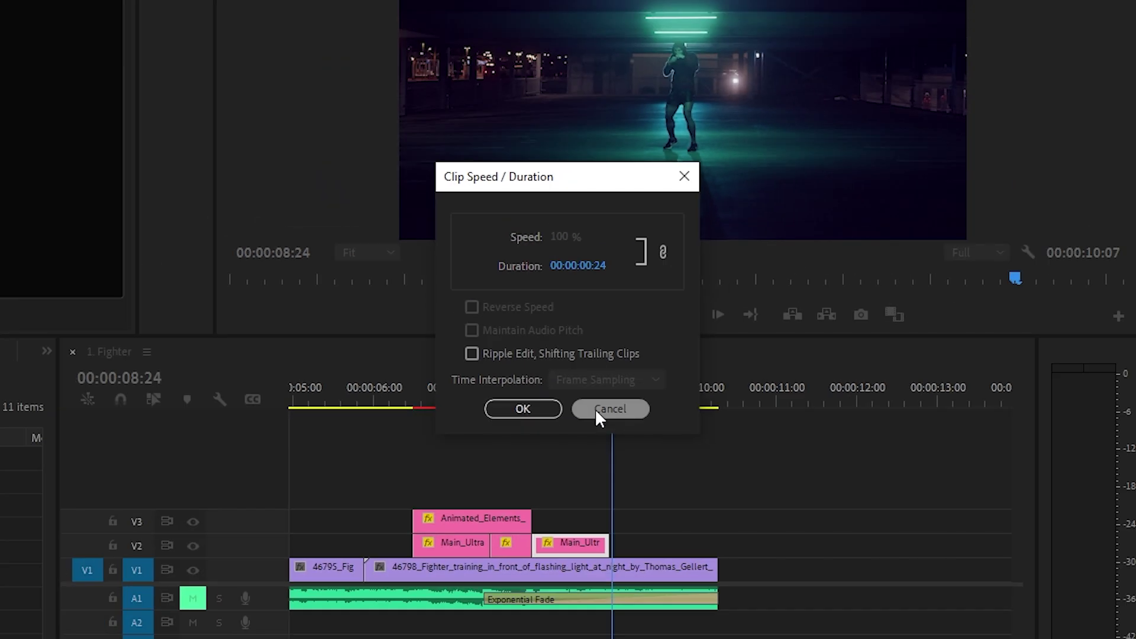
left_click(615, 458)
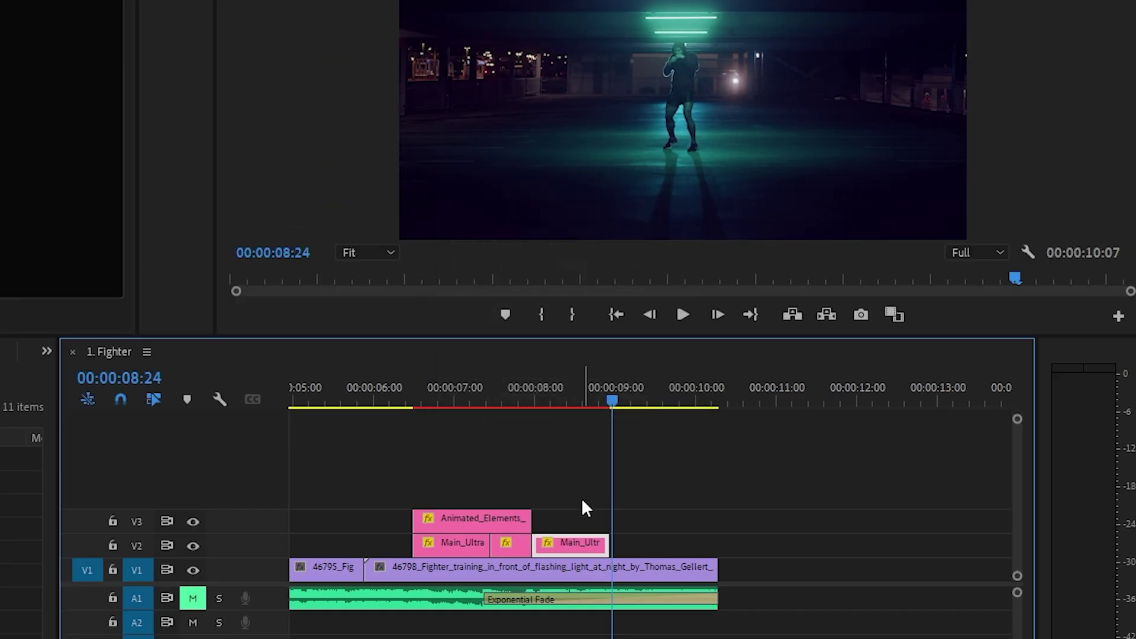
right_click(570, 544)
left_click(651, 323)
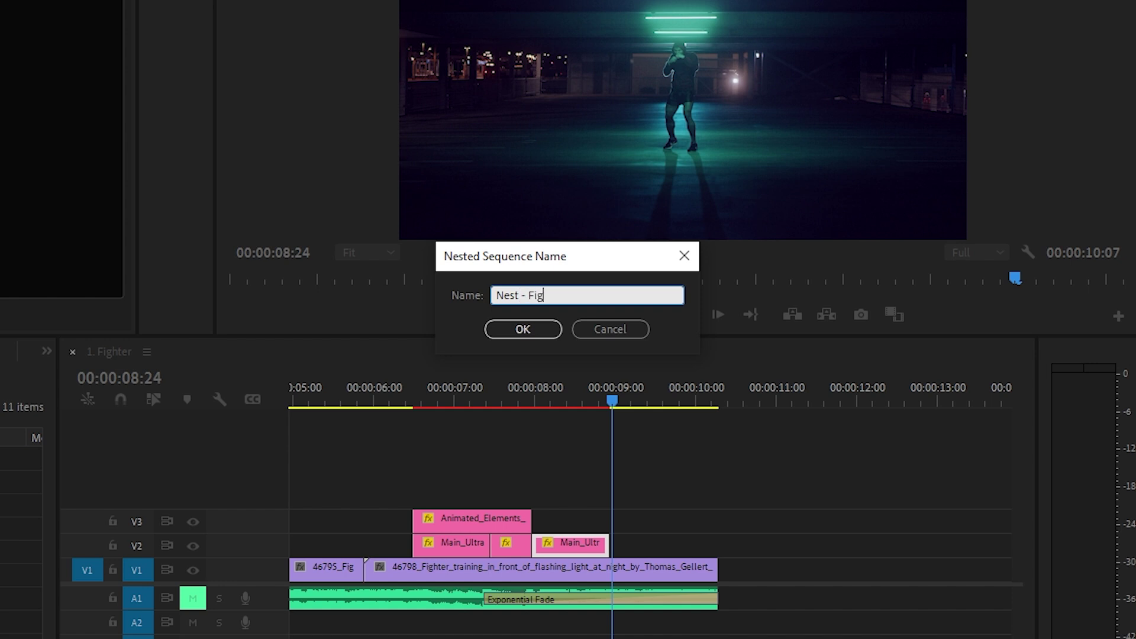
key("Return")
left_click(564, 444)
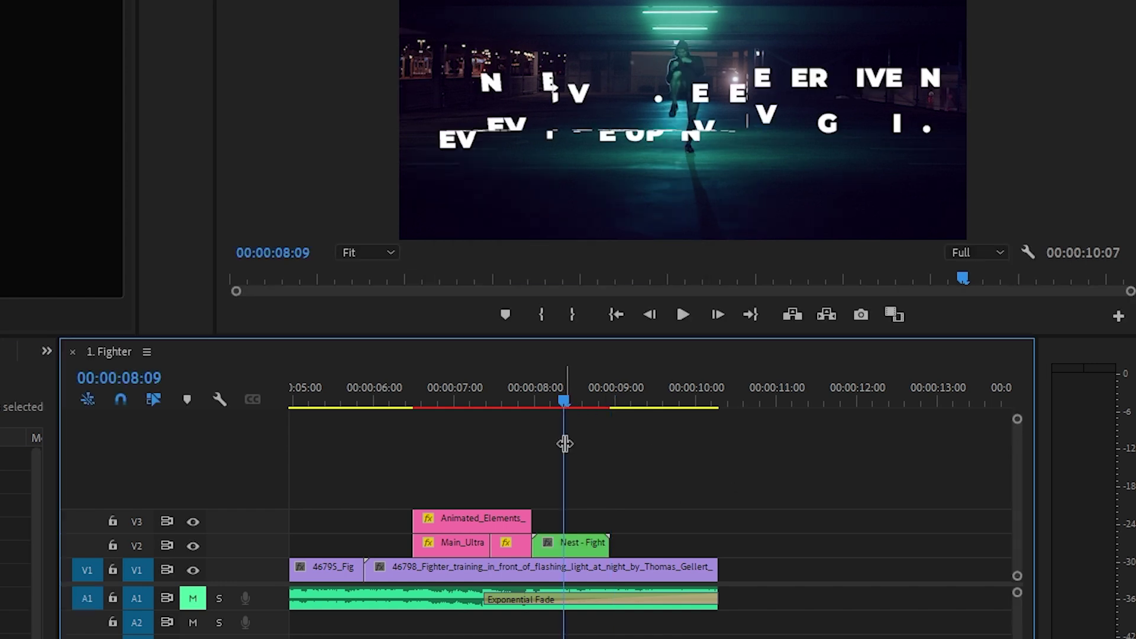
right_click(572, 543)
left_click(651, 423)
left_click(472, 307)
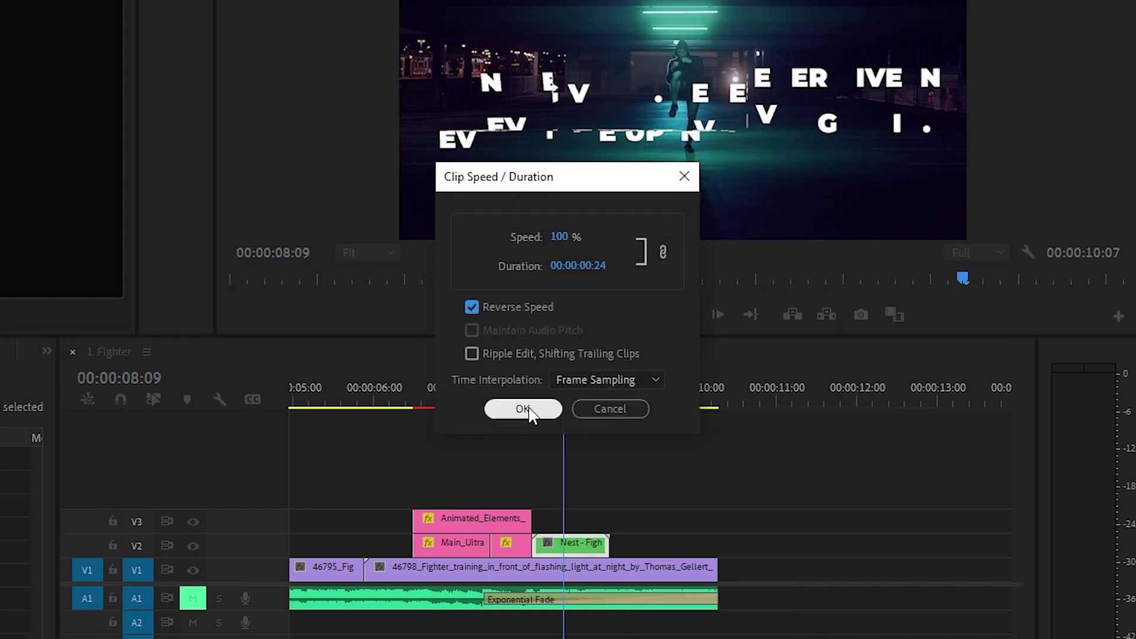
left_click(523, 408)
Add a copy of the Animated_Elements clip on V3 at about 8:00
left_click(436, 402)
left_click(483, 519)
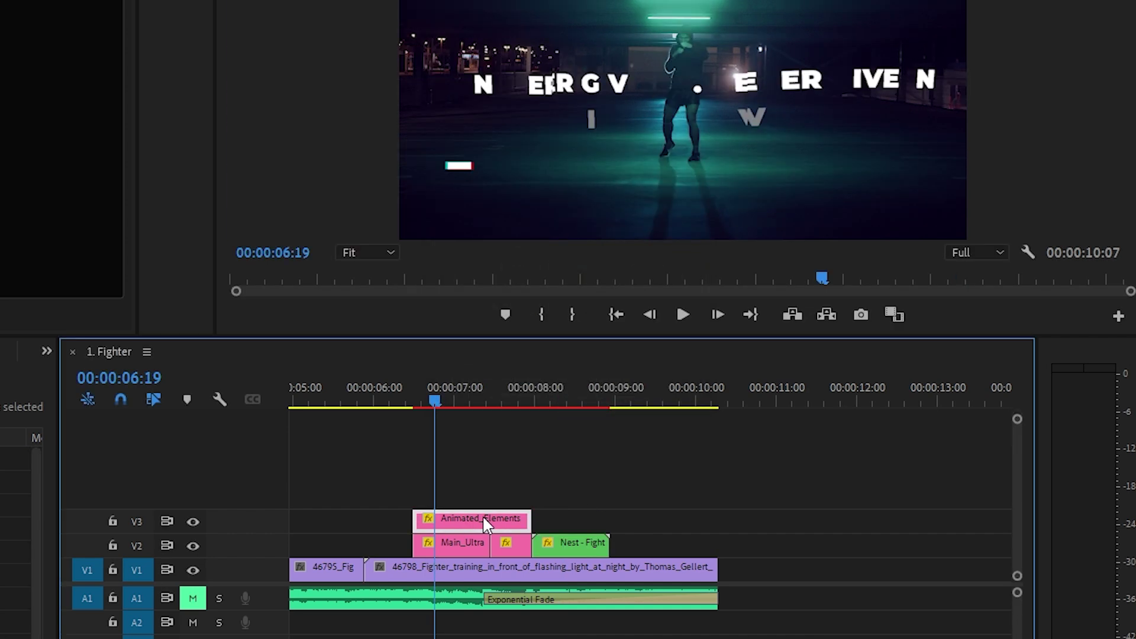
key("ctrl+v")
left_click_drag(719, 521, 581, 521)
left_click_drag(536, 392, 627, 500)
left_click(630, 519)
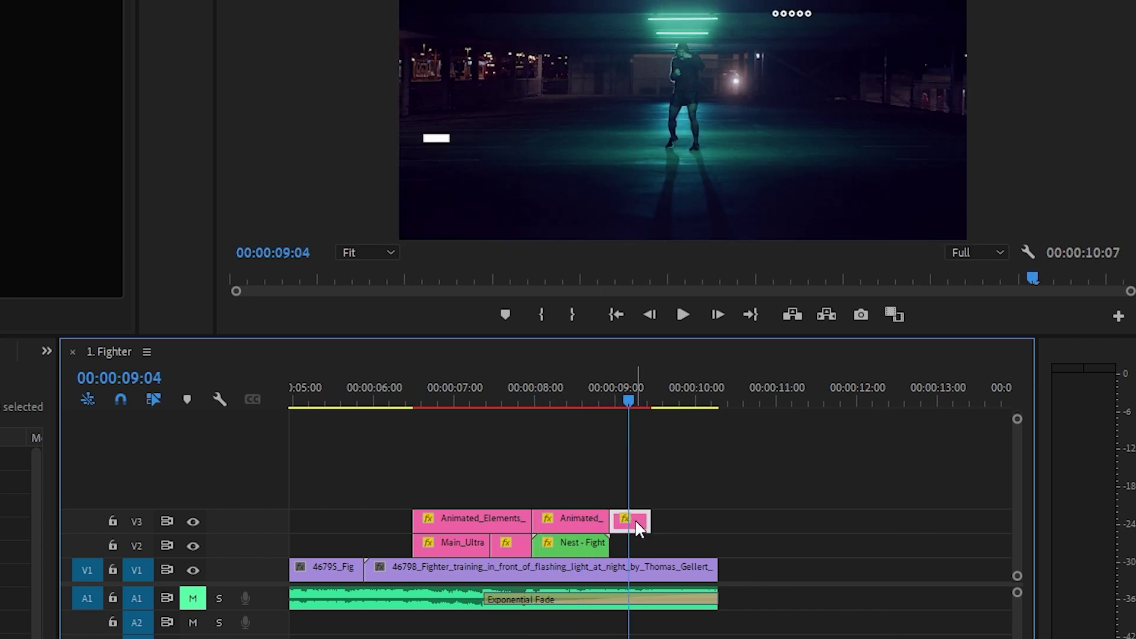
Delete the extra short title clip from the end of V3
key("Delete")
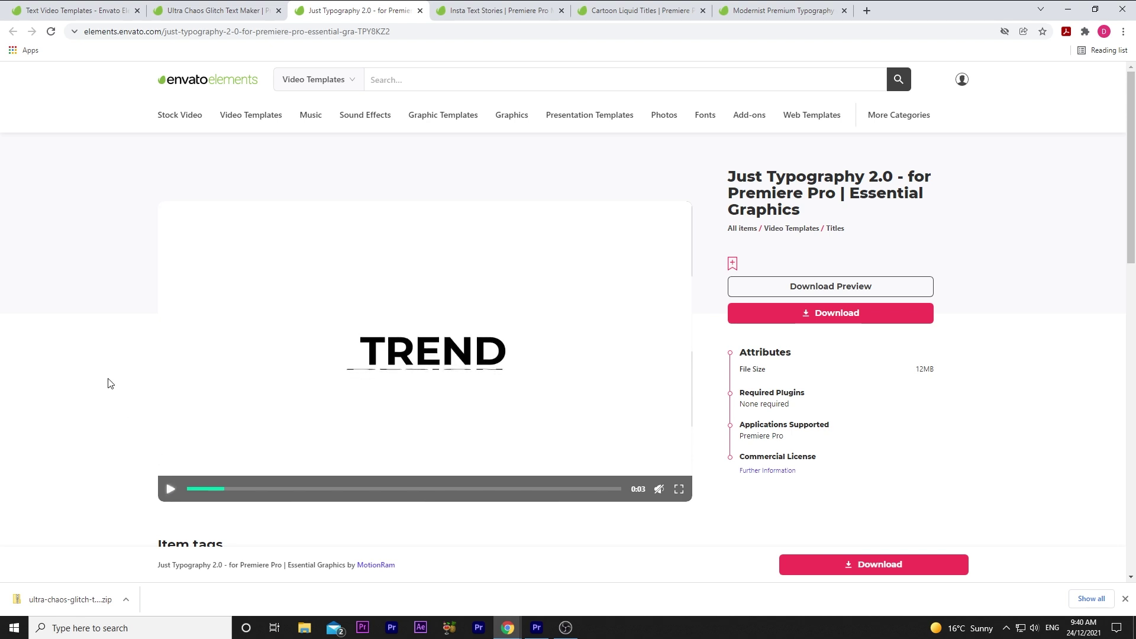
Download Just Typography 2.0 into the 5 Favorite Premiere Pro Text Templates project
left_click(851, 319)
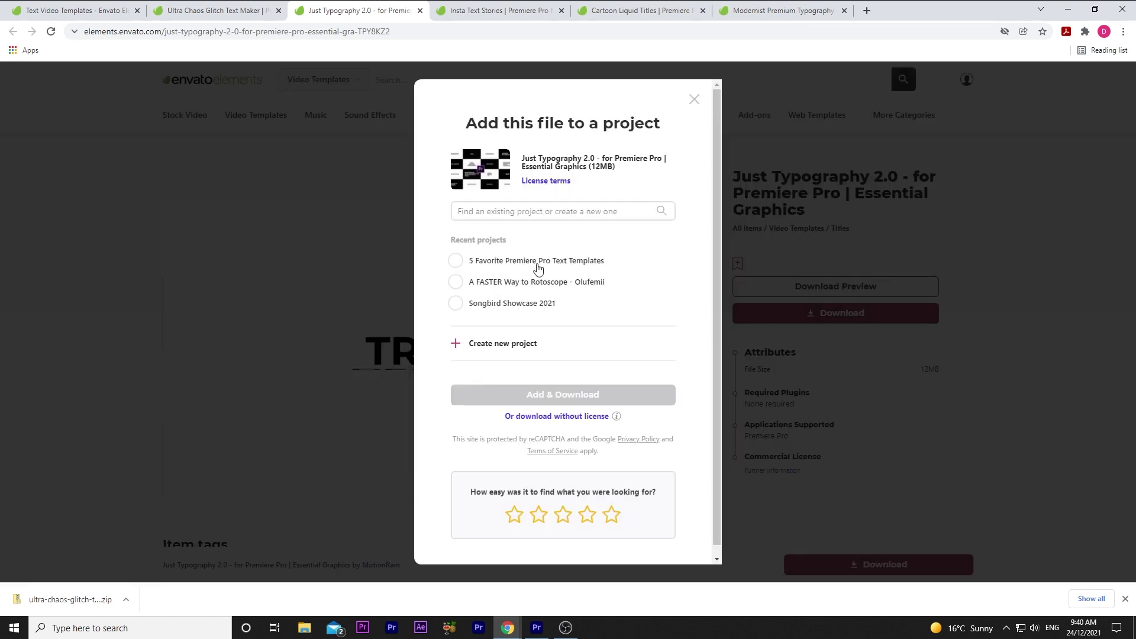
left_click(529, 261)
left_click(557, 400)
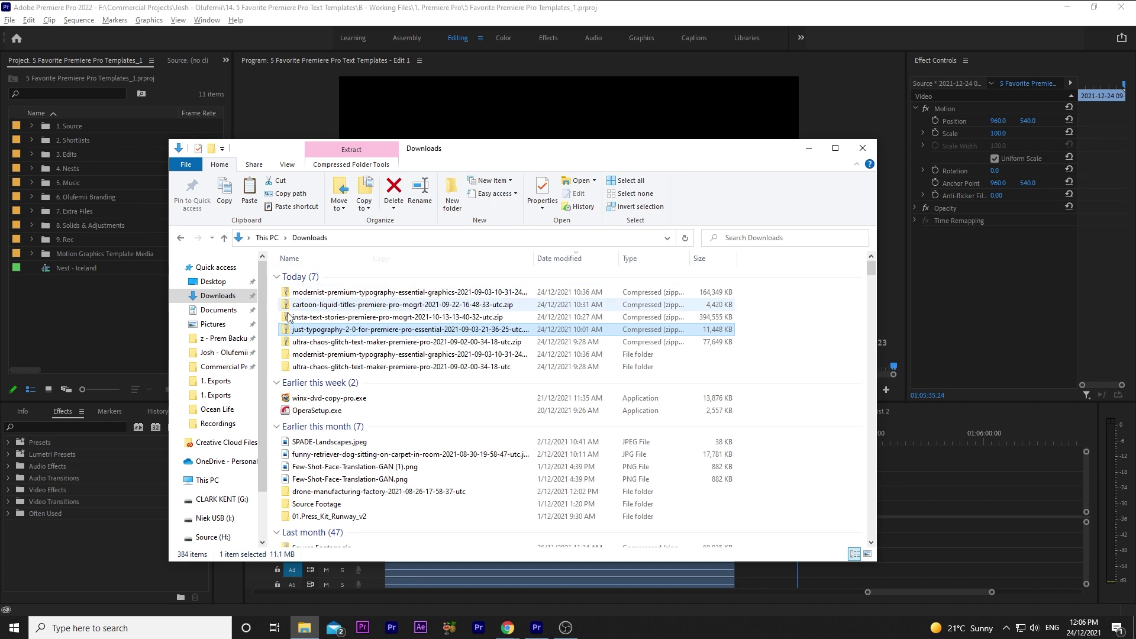
Paste the typography zip into the Templates folder and extract it to just-typography
right_click(359, 354)
left_click(418, 435)
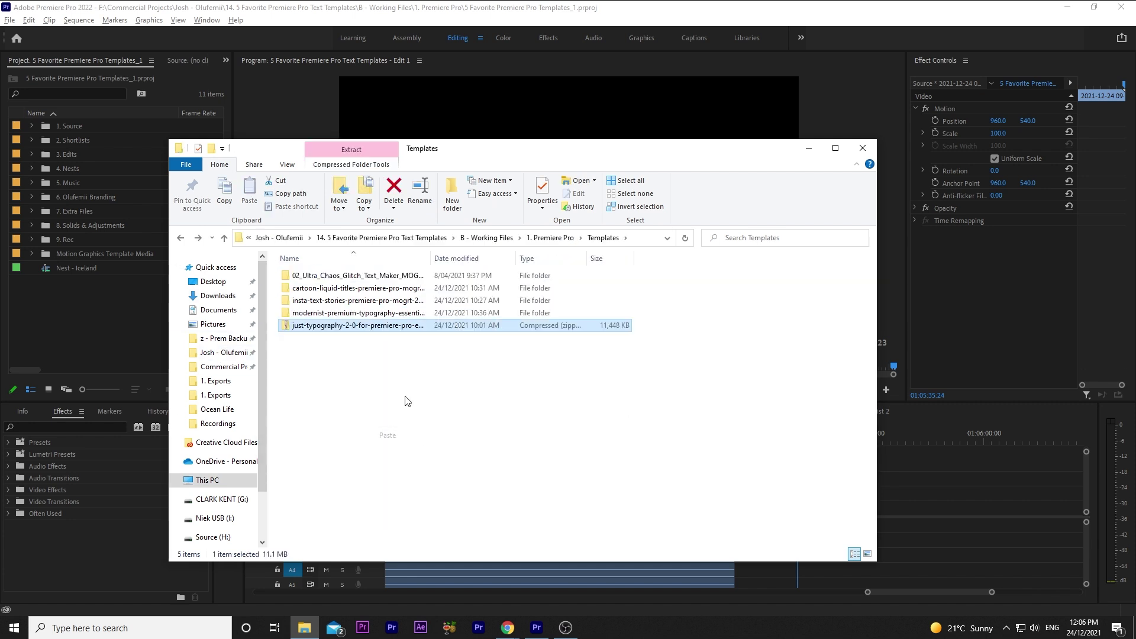
right_click(372, 329)
left_click(451, 177)
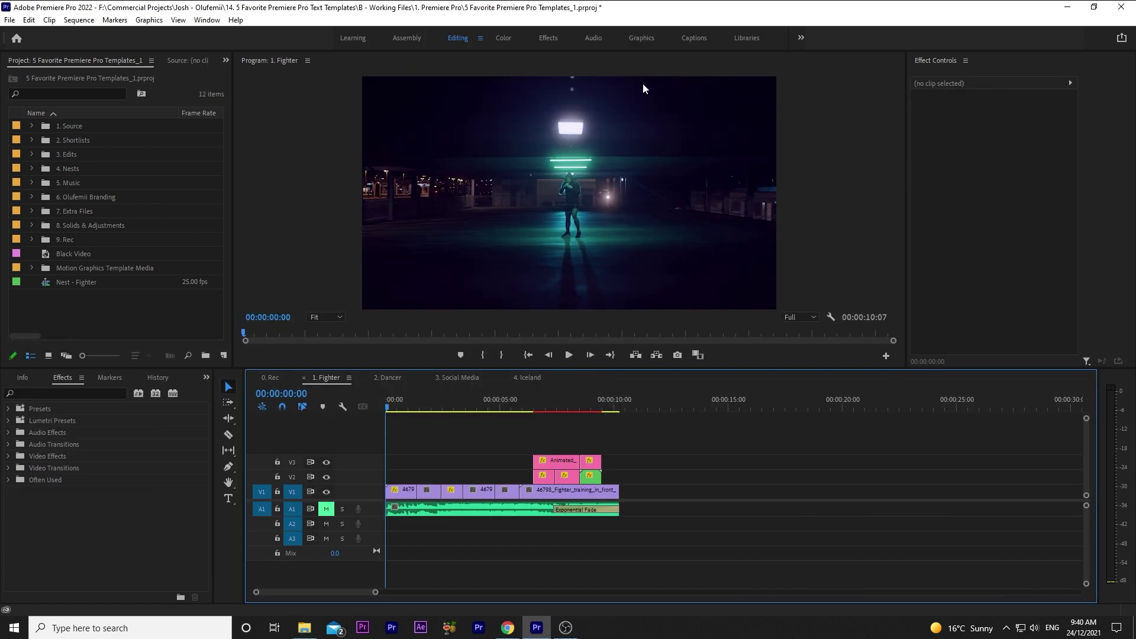
Install Typography 02.mogrt and Typography 18.mogrt from the Graphics workspace
left_click(641, 38)
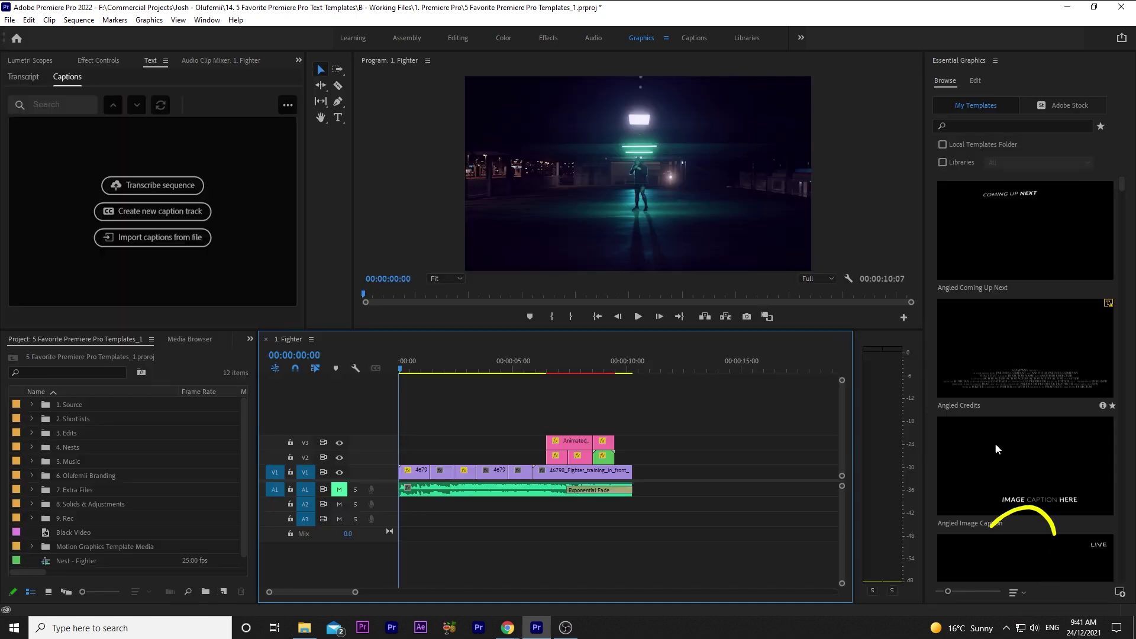
left_click(1121, 593)
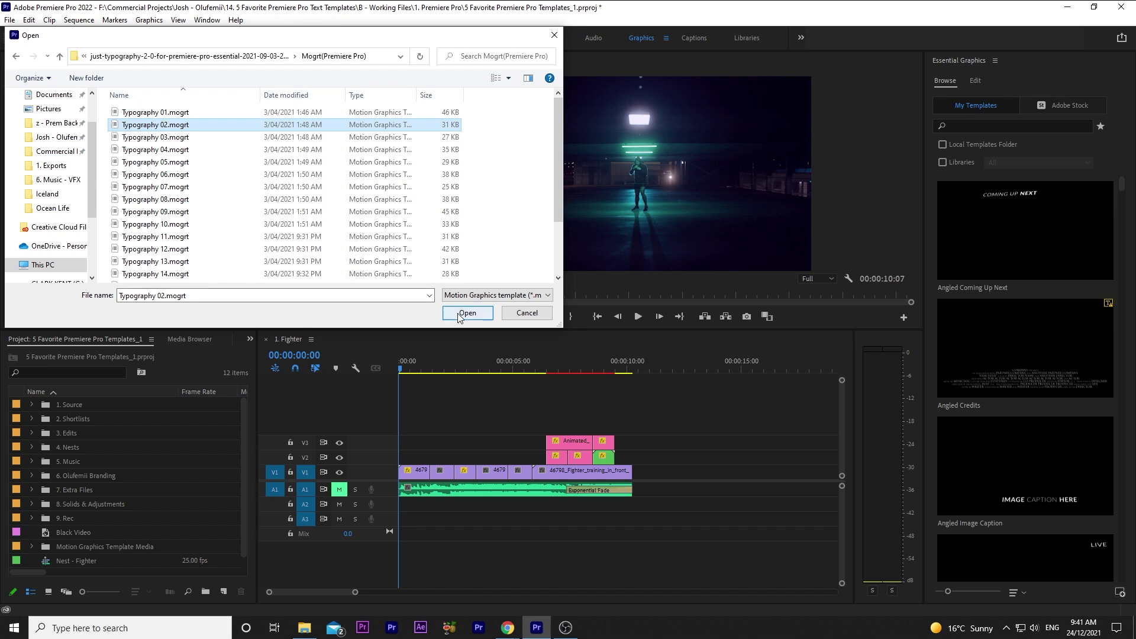
left_click(467, 313)
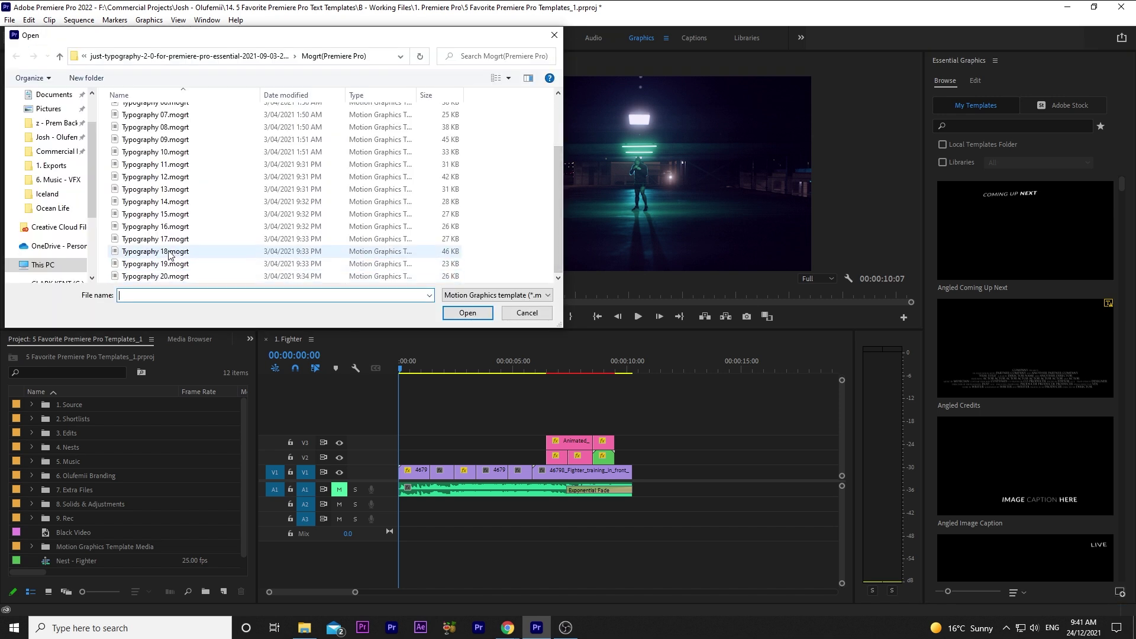
left_click(177, 254)
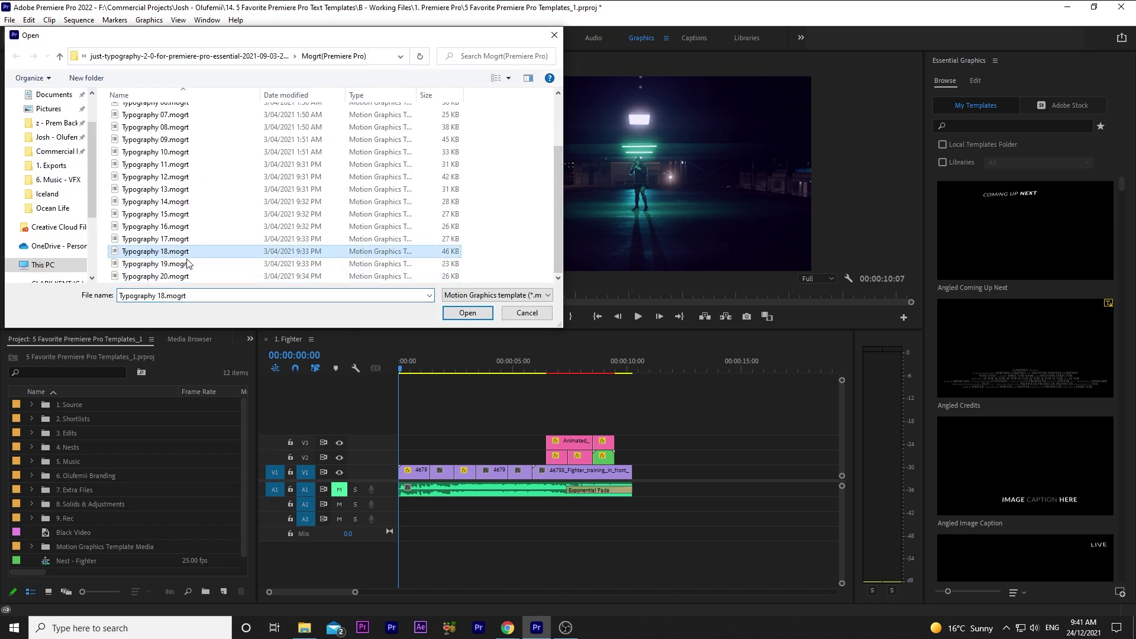
left_click(451, 318)
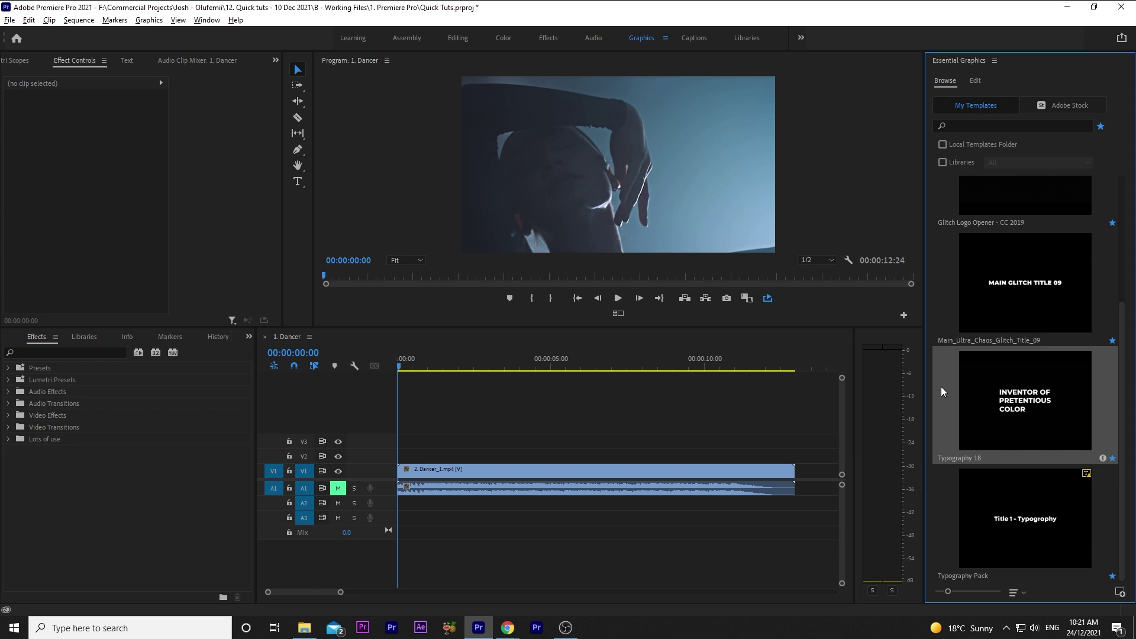
Place Typography 18 on V3 at the start of the dancer sequence
left_click_drag(717, 368, 713, 372)
left_click_drag(1025, 400, 399, 441)
left_click(401, 370)
left_click_drag(402, 370, 516, 370)
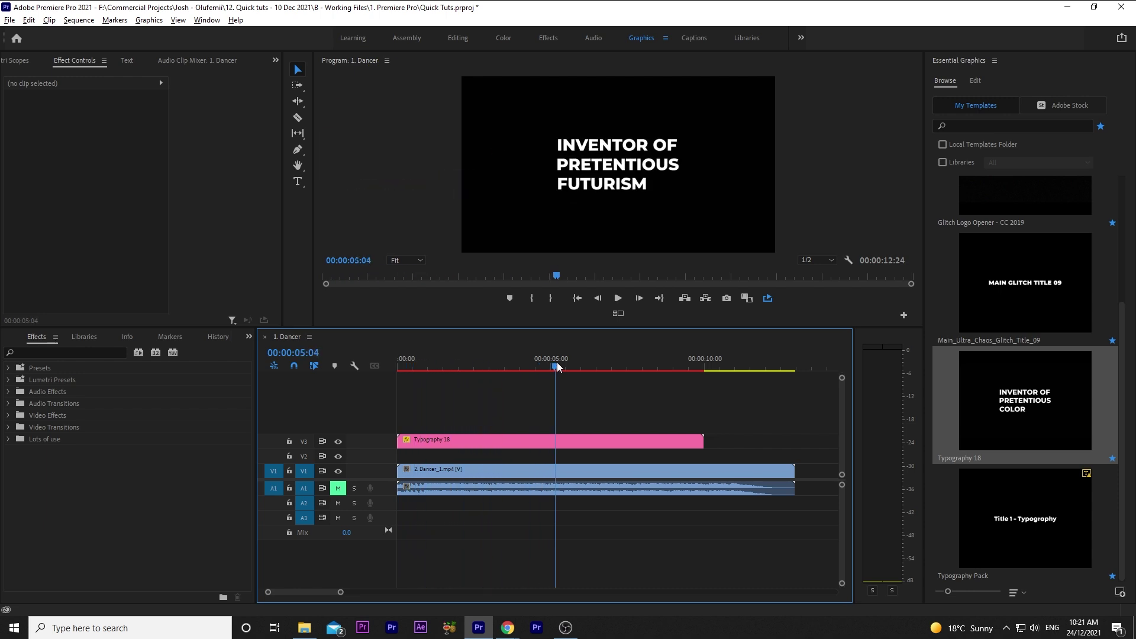
Rewrite the Typography 18 text fields to read TO DANCE IS THE JOY TO LIVE
left_click(975, 81)
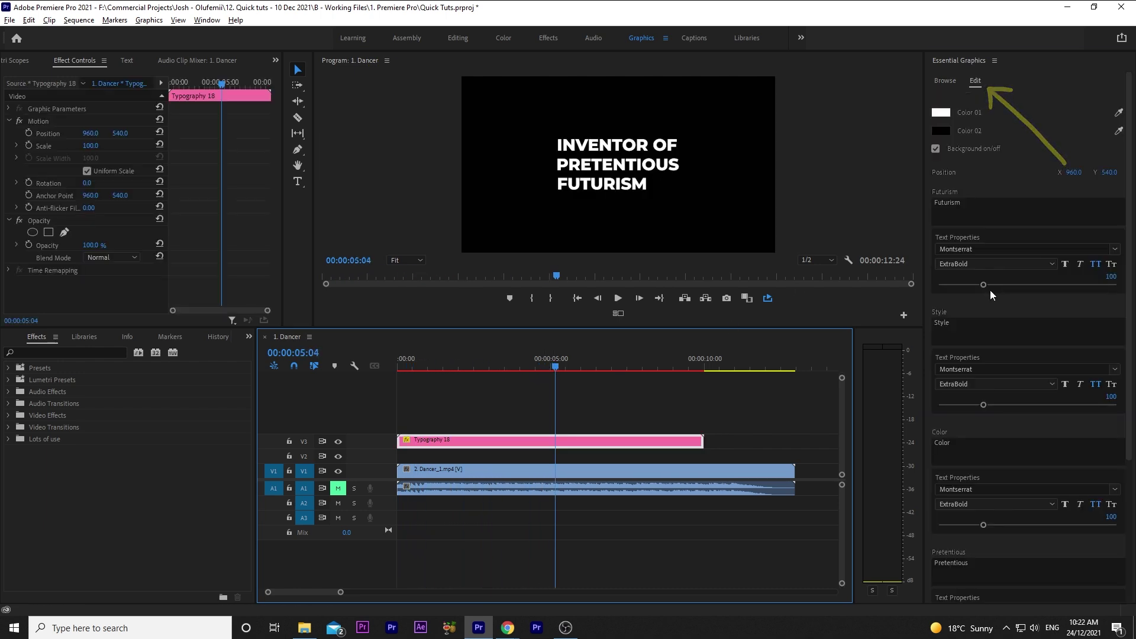
scroll(1004, 420, "down", 3)
left_click(989, 490)
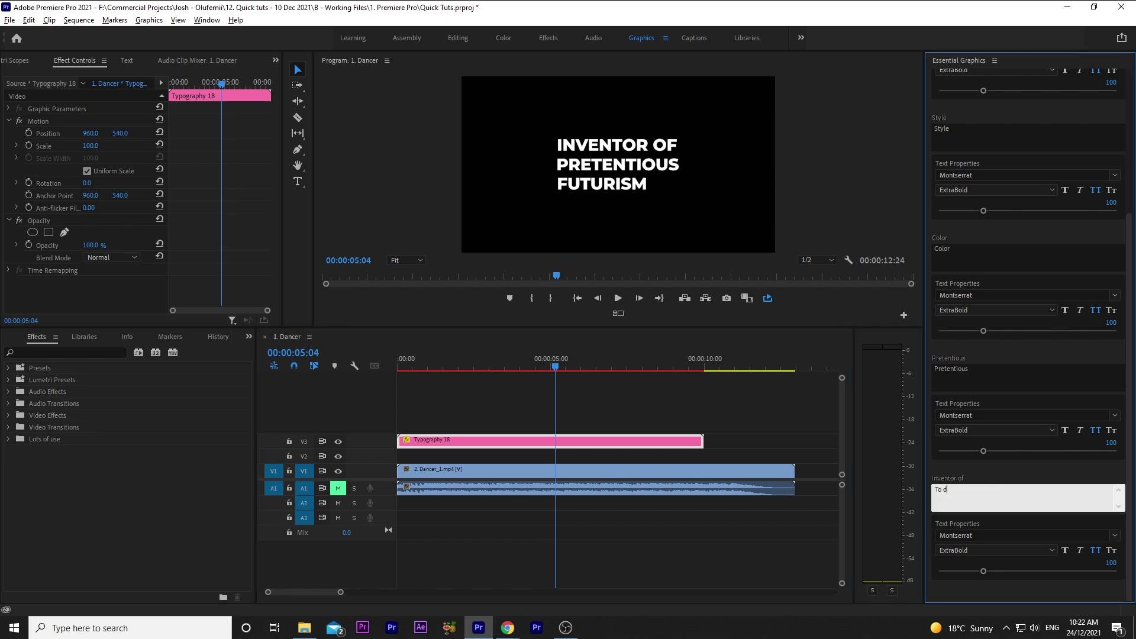
left_click(1003, 368)
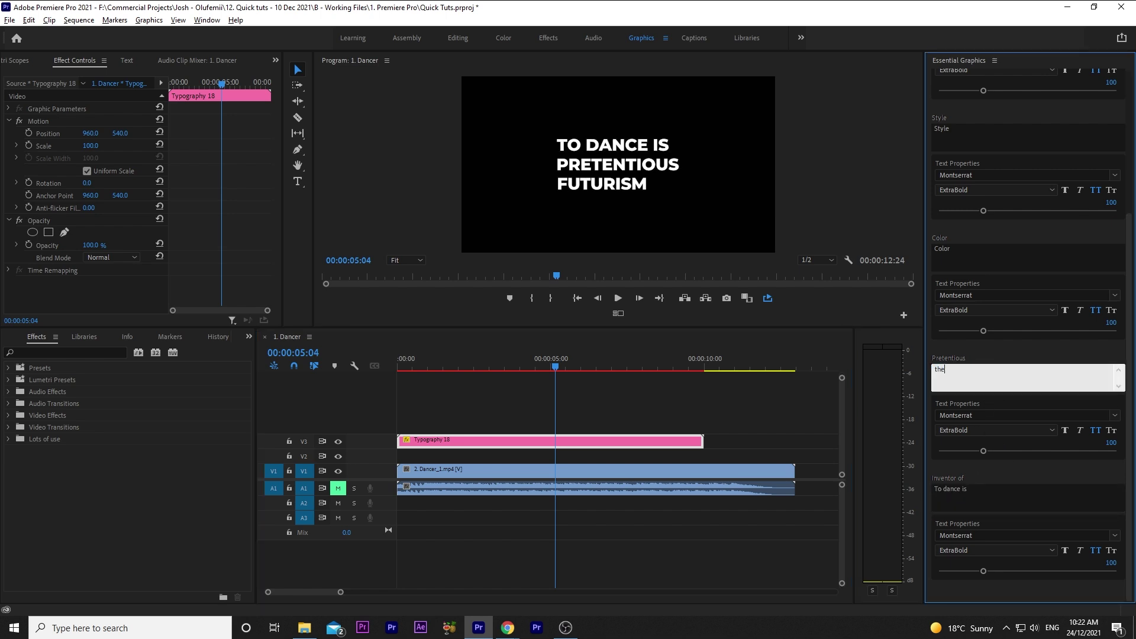
left_click(987, 256)
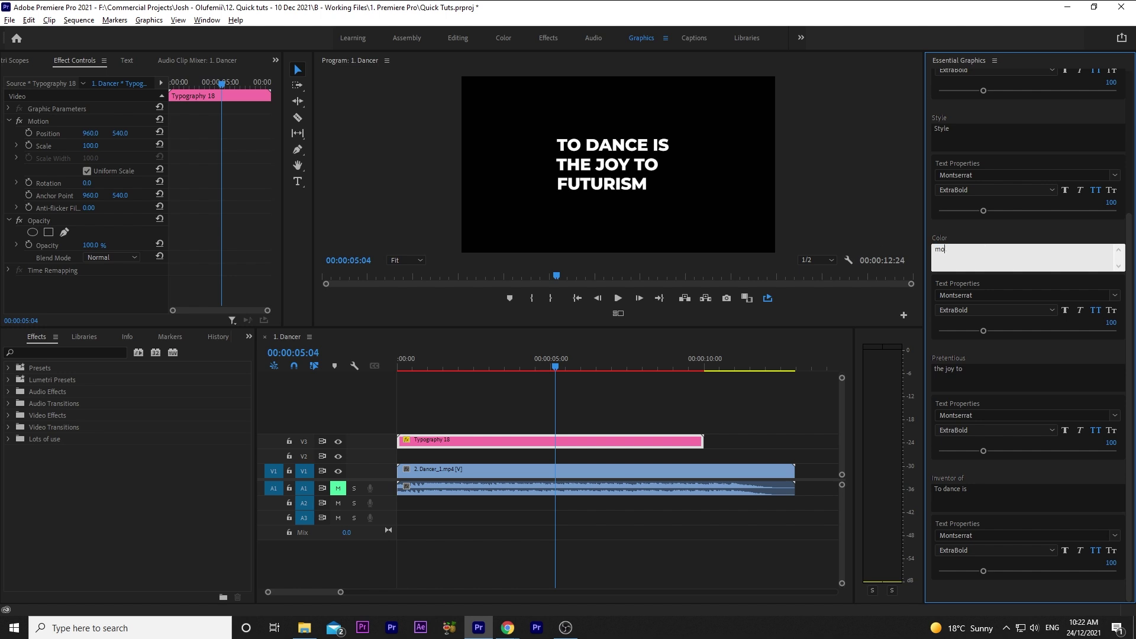
left_click(987, 136)
type("live")
left_click(533, 426)
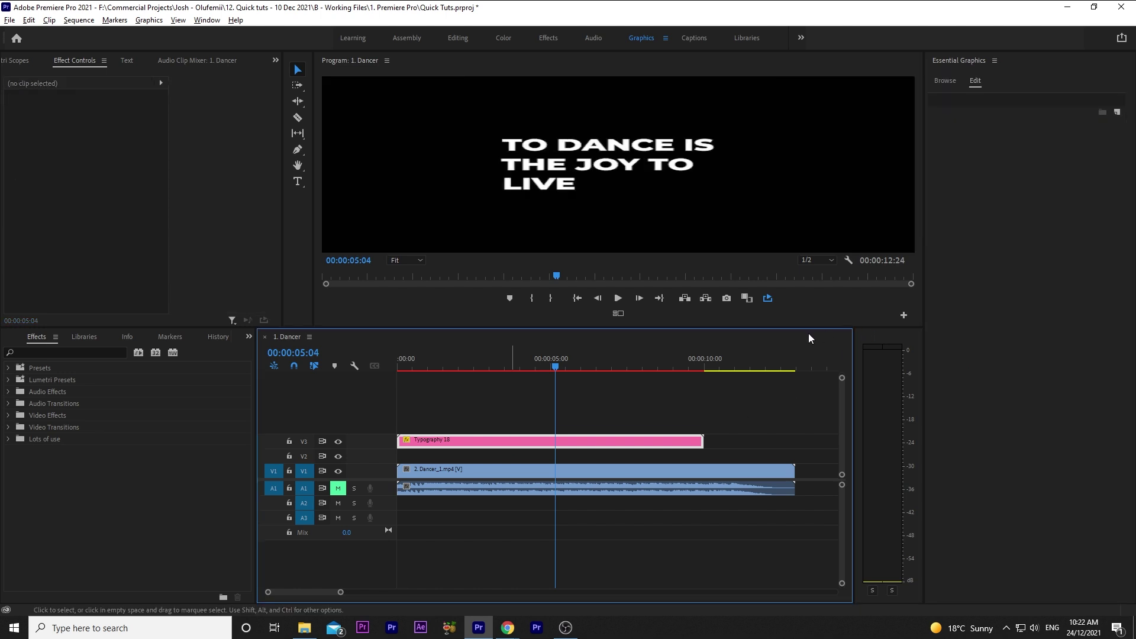
left_click(975, 80)
Turn off the title background and change Typography 02's text to Dance, Expo, 2022
left_click(937, 149)
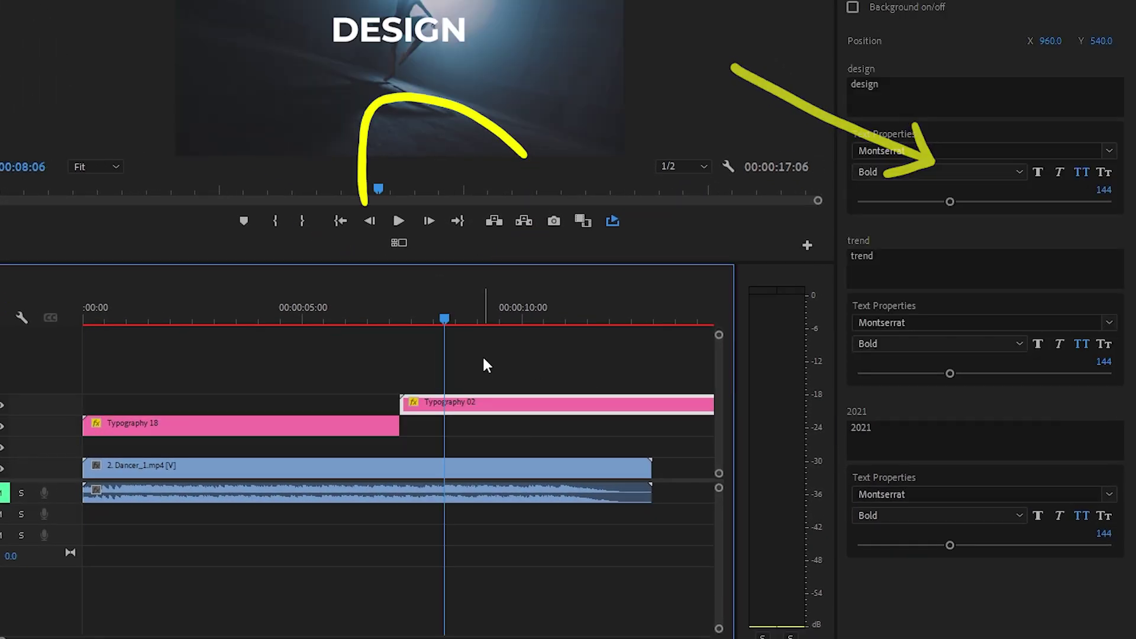
left_click_drag(454, 308, 500, 305)
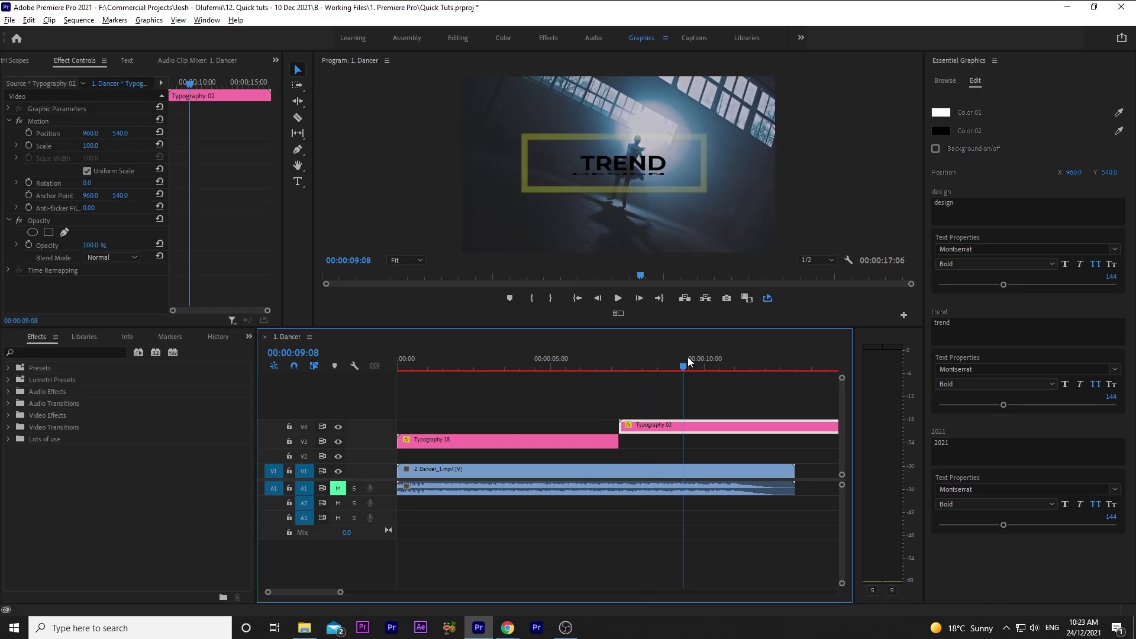
left_click_drag(687, 357, 755, 356)
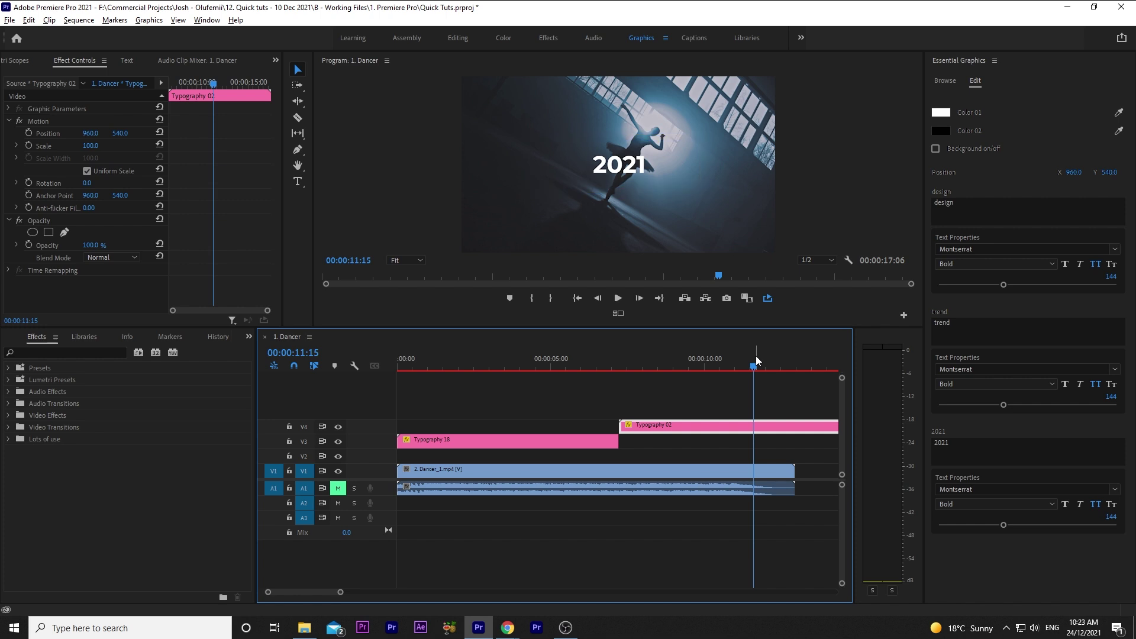
left_click(993, 204)
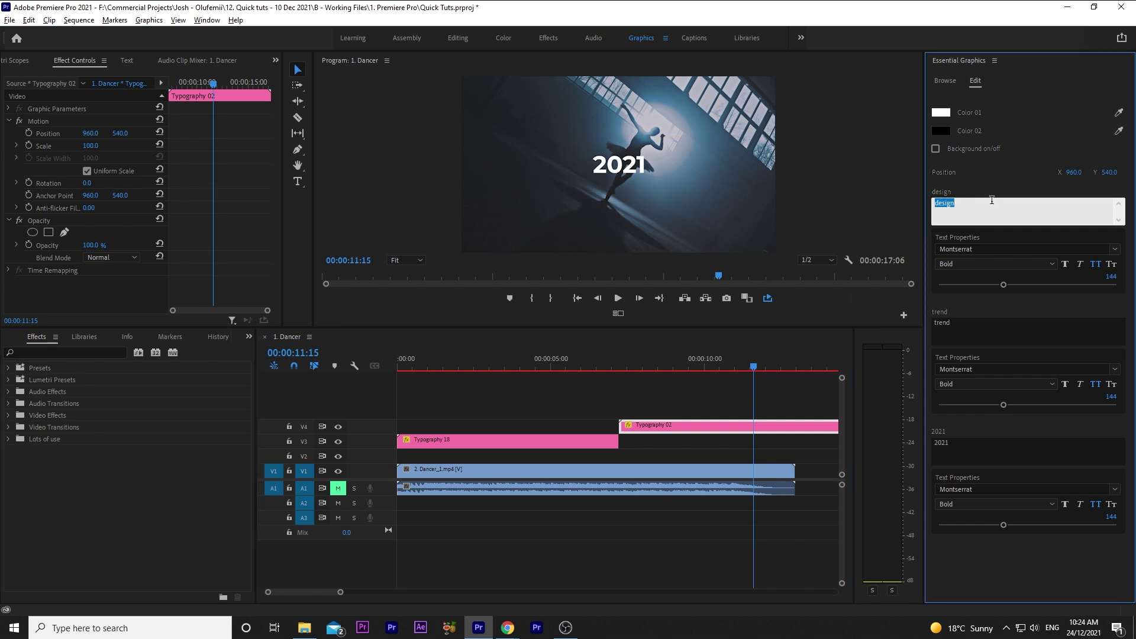
left_click(1009, 320)
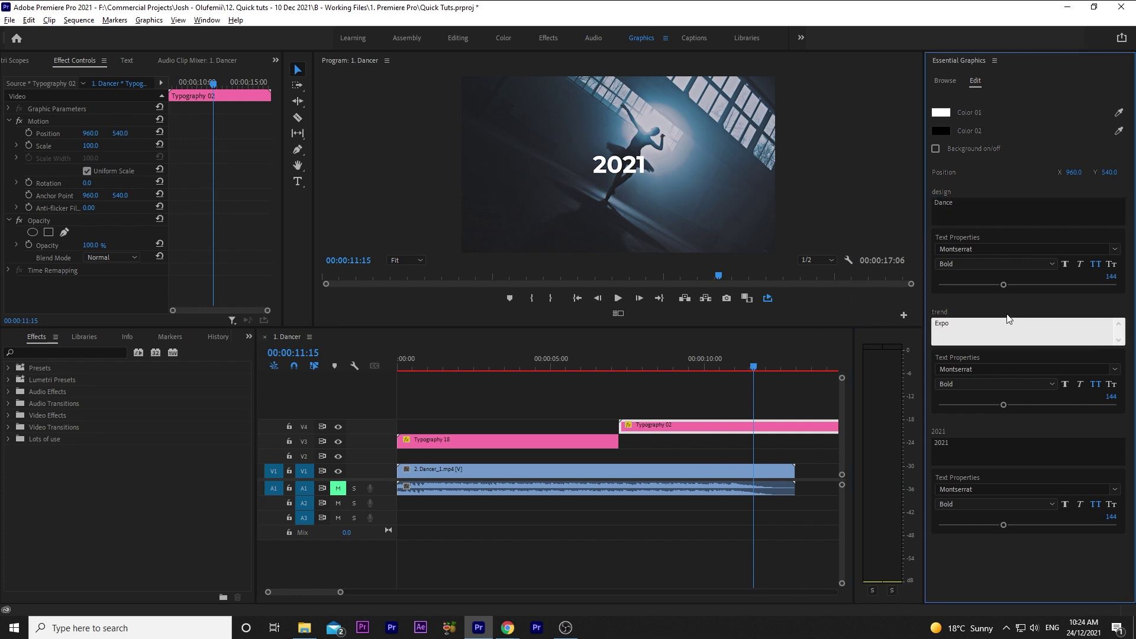
key("Tab")
type("20")
left_click(997, 567)
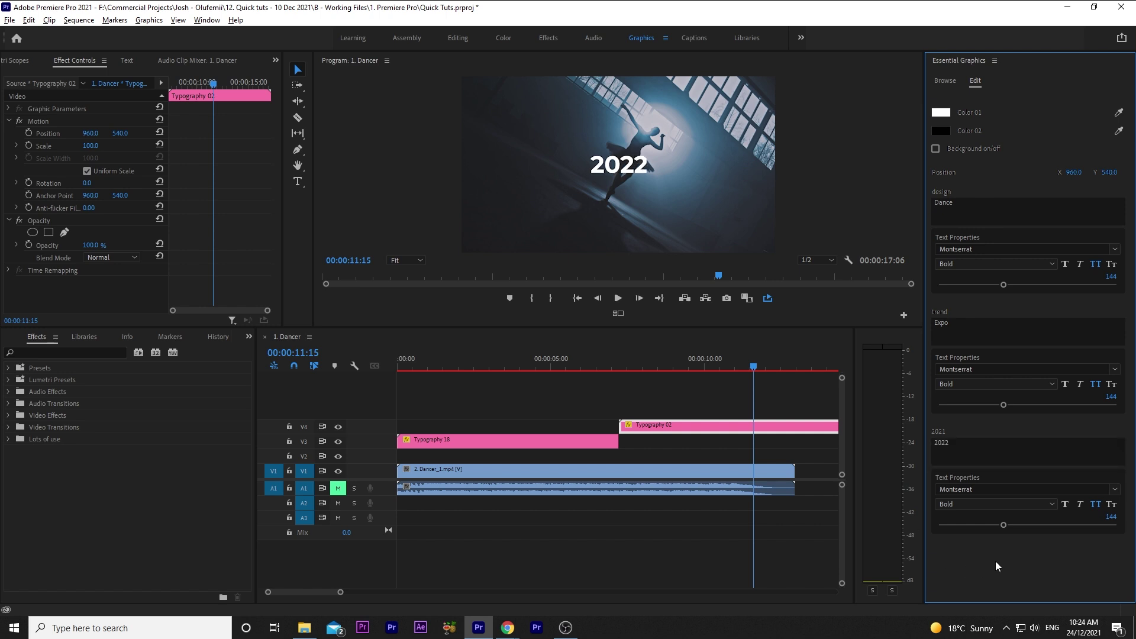
Trim Typography 02 to end with the footage and move it onto V3 after Typography 18
left_click_drag(654, 365, 794, 426)
left_click(603, 400)
left_click_drag(680, 426, 680, 441)
left_click(451, 368)
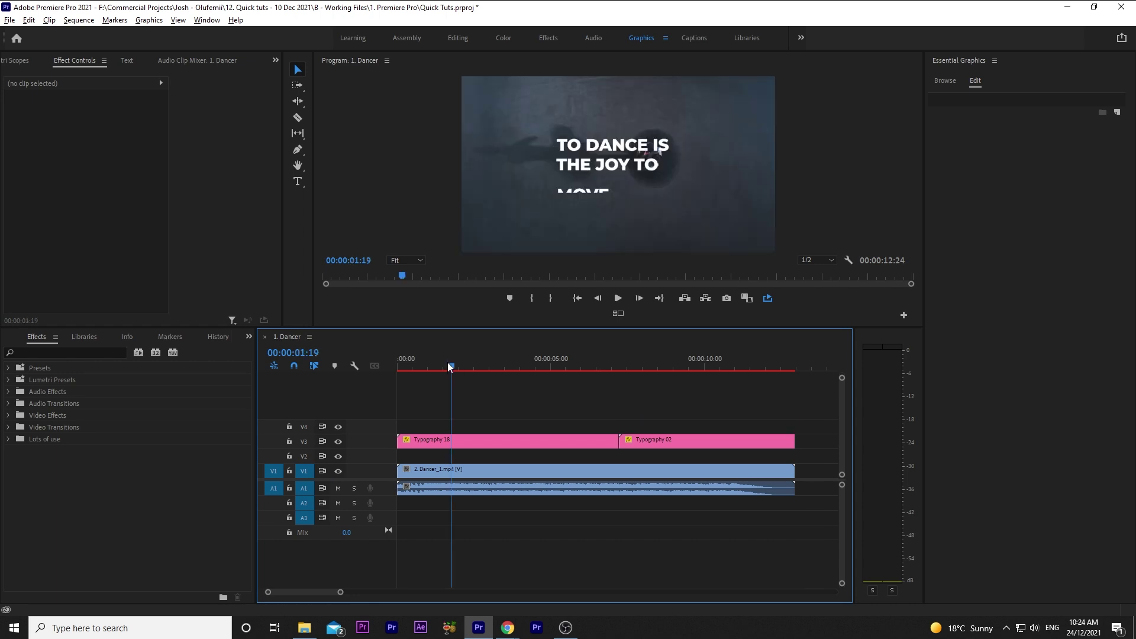
Play the Dancer sequence from the start to review the titles
key("Home")
key("space")
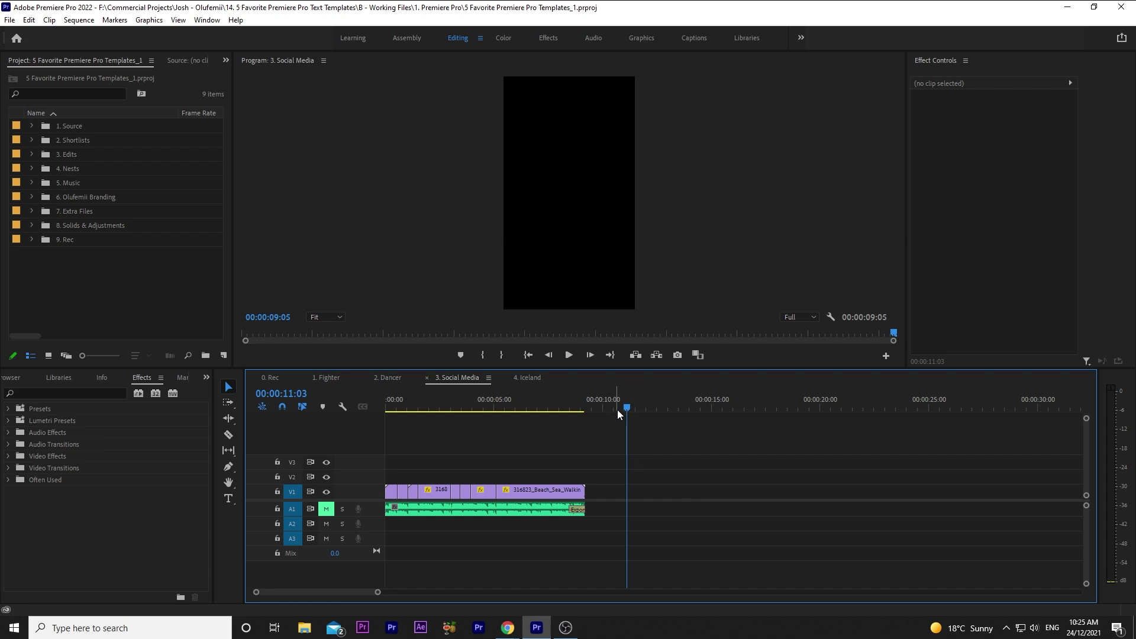
Check the Social Media sequence's 1080x1920 settings and close them unchanged
left_click_drag(617, 409, 489, 405)
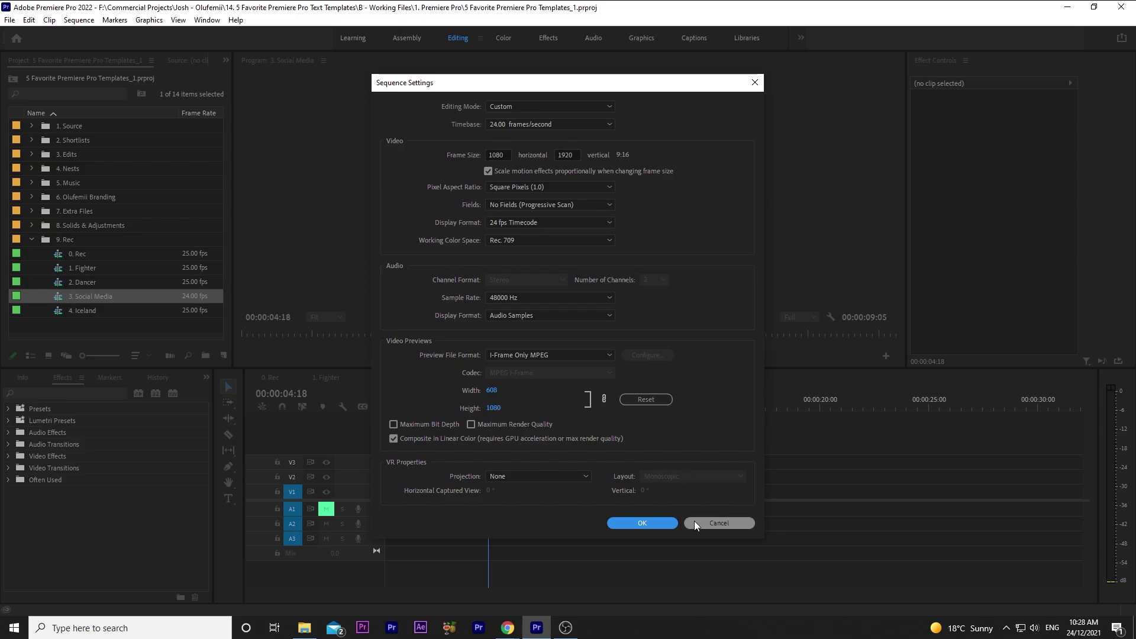
left_click(694, 522)
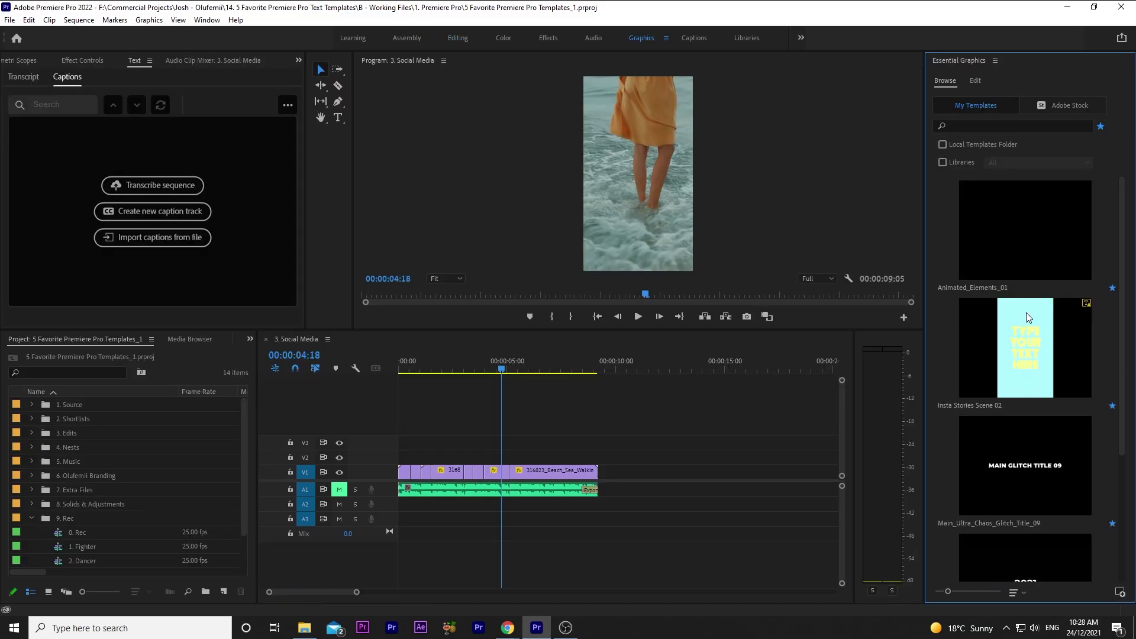
Place Insta Stories Scene 02 on V3 with text SUMMER DRESS ARE HERE! at scale 44
left_click_drag(1026, 313, 549, 451)
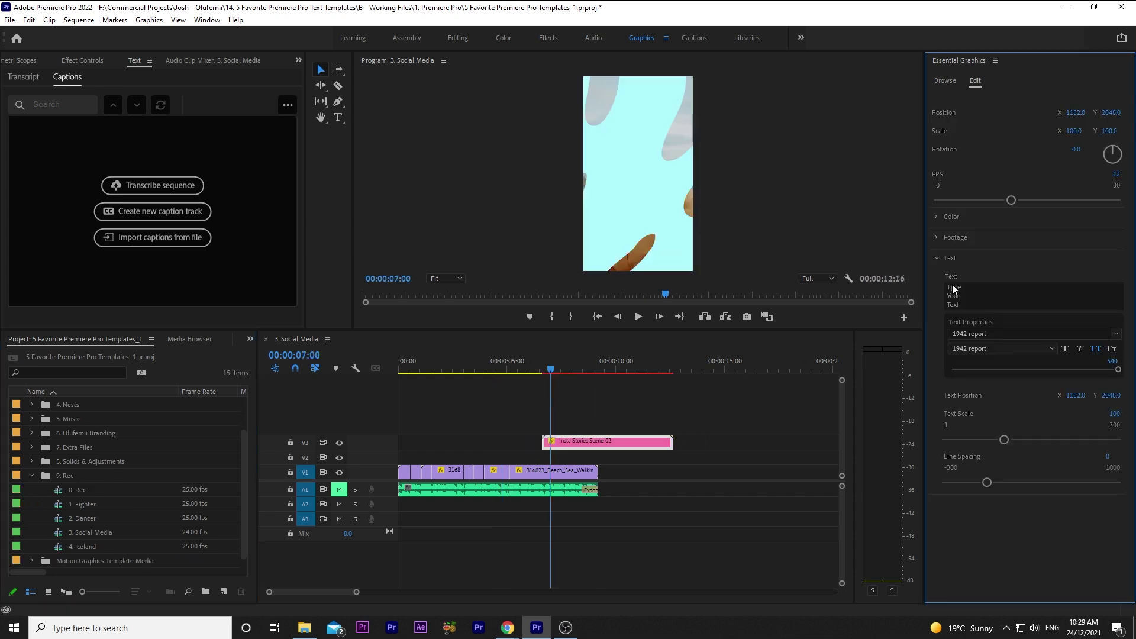
left_click(993, 299)
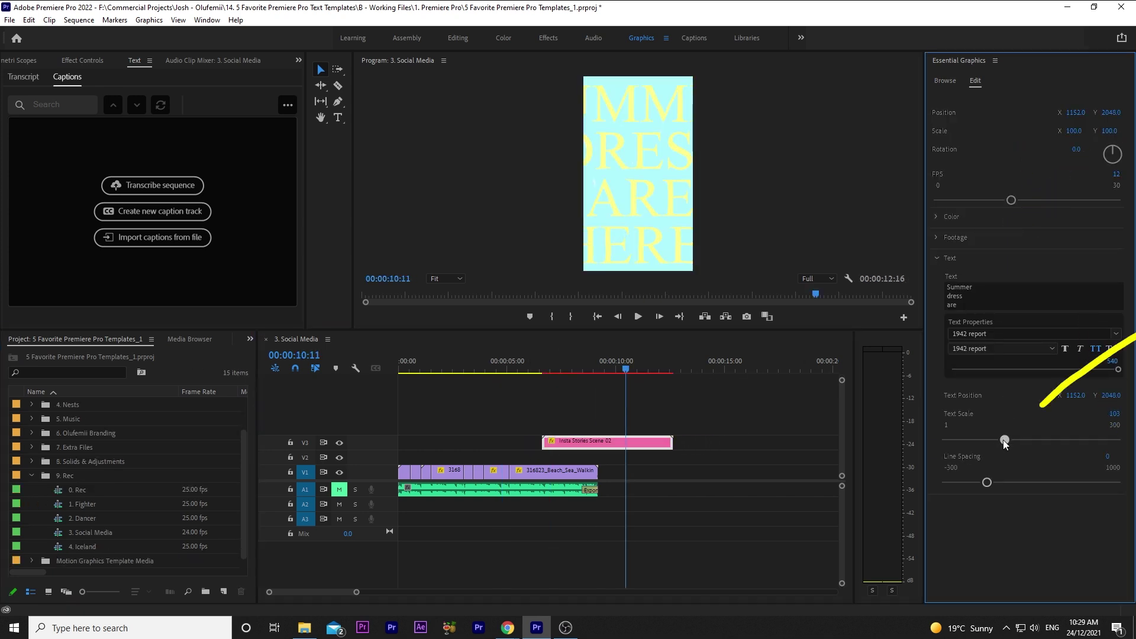
left_click_drag(1004, 441, 976, 445)
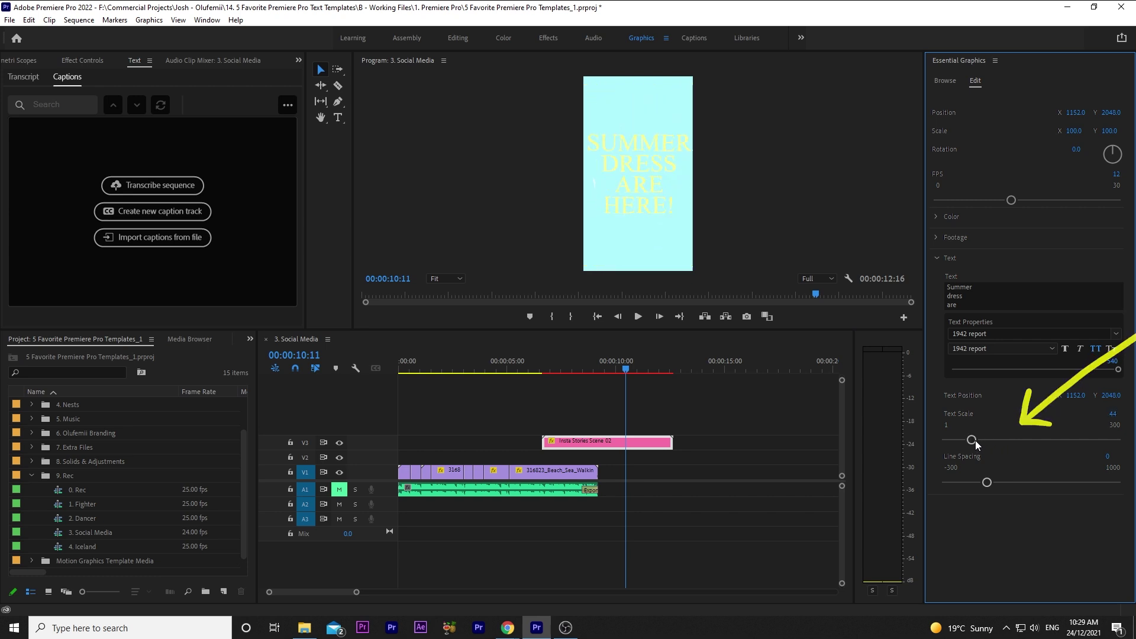
Set the story's second text colour to hex F58826 and pause the Cartoon Liquid Titles preview
left_click(936, 217)
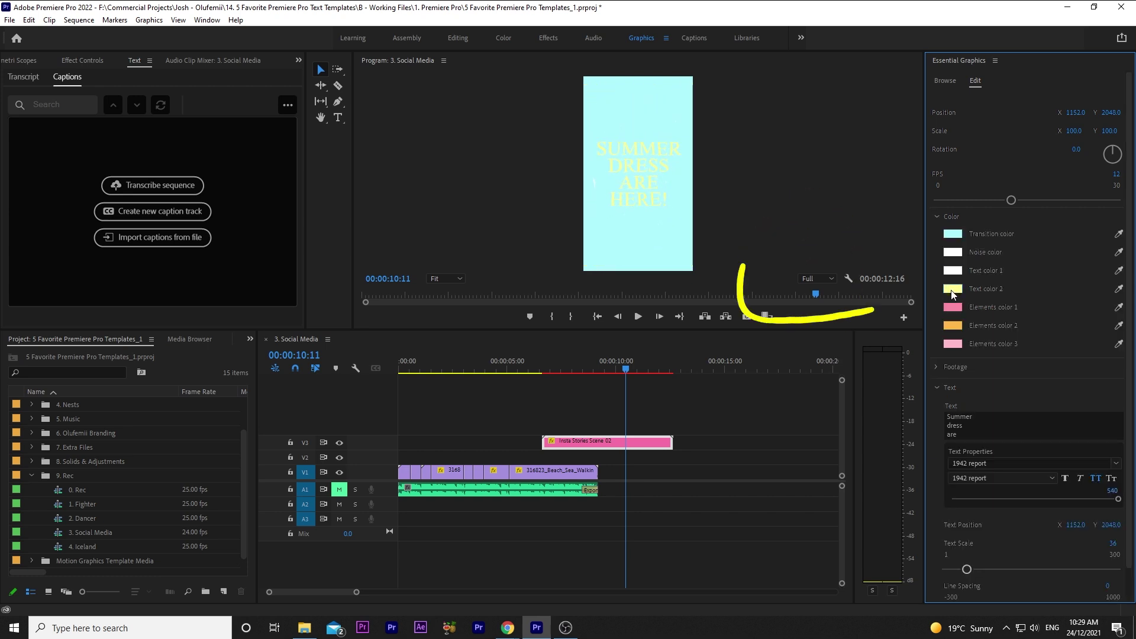
left_click(953, 290)
left_click(646, 390)
type("F58826")
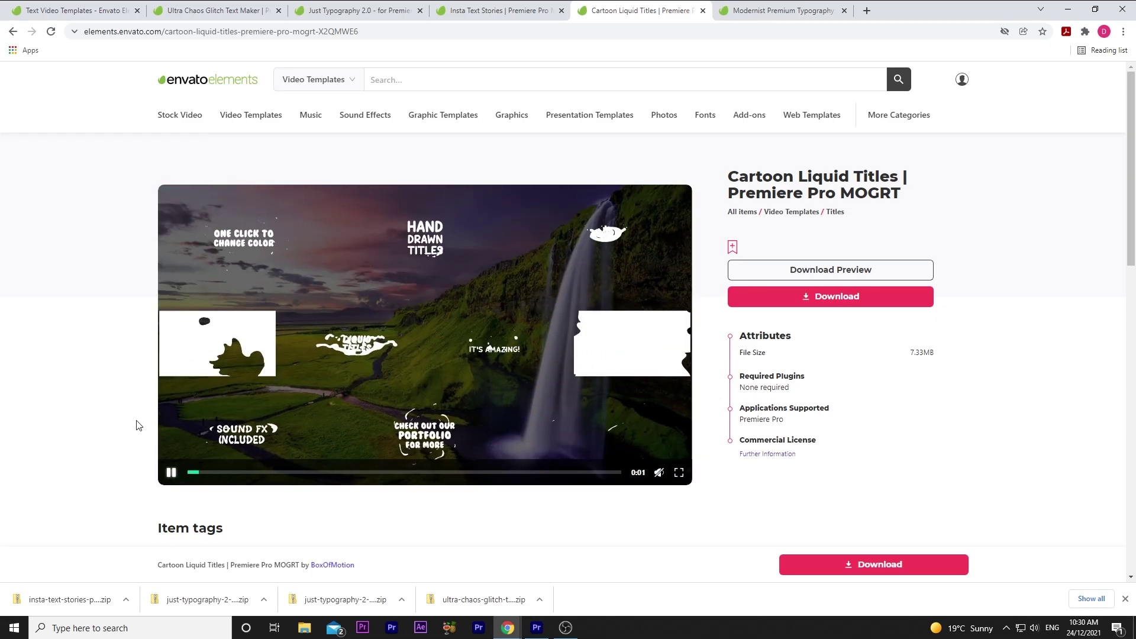
left_click(171, 473)
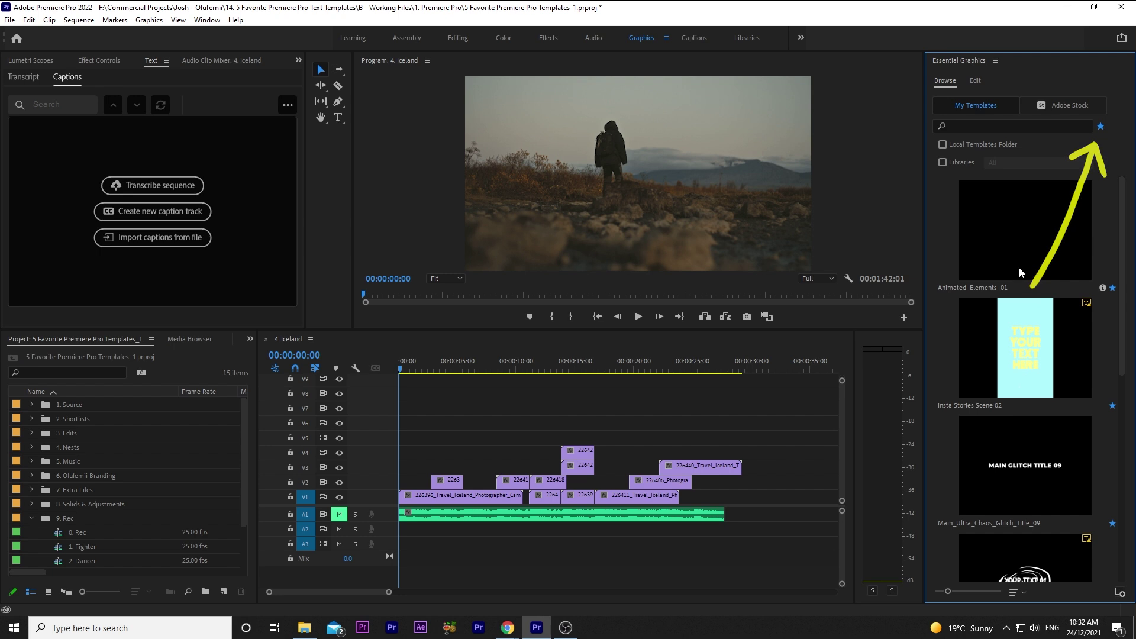
Place Title 03 reading ICELAND 2021 on V5 and Transition 02 above it on V6
scroll(935, 348, "down", 8)
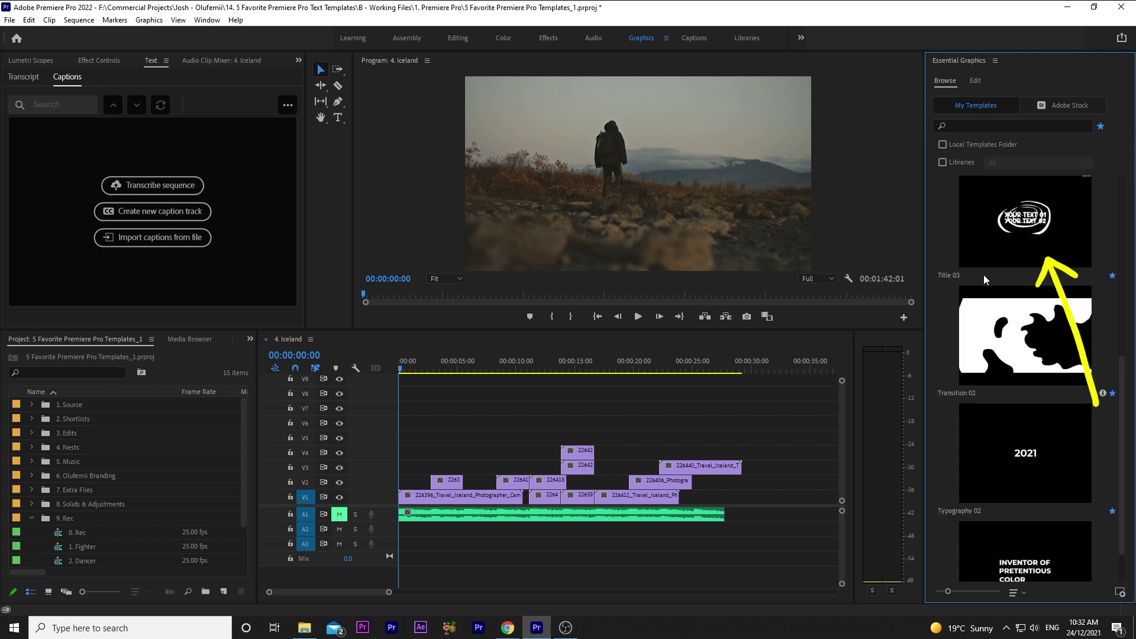
left_click_drag(993, 237, 406, 438)
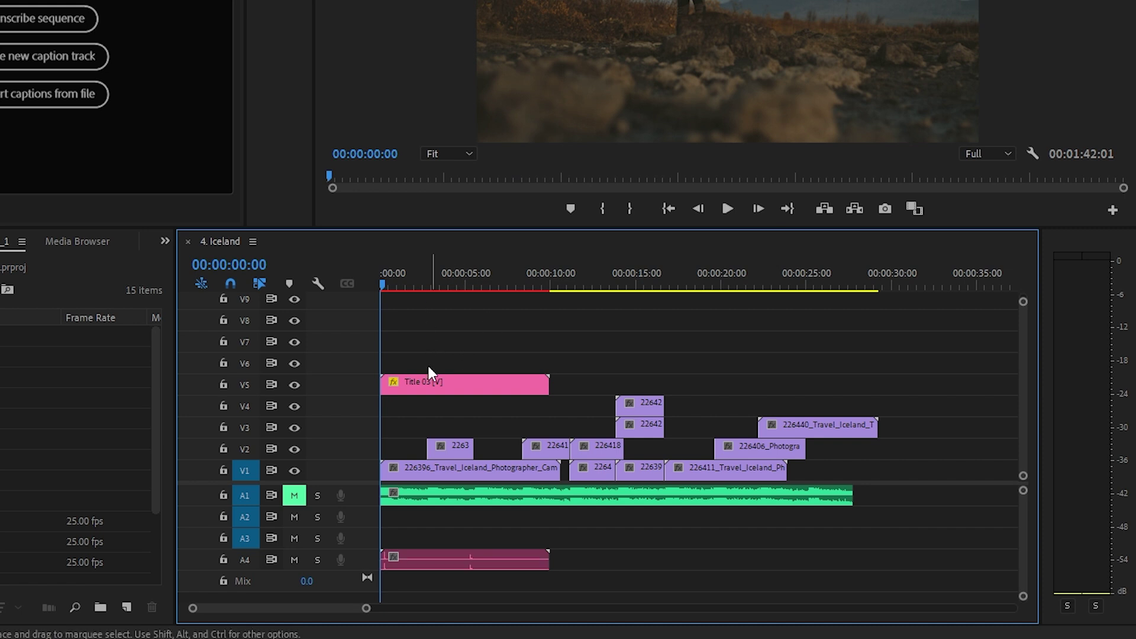
left_click(424, 379)
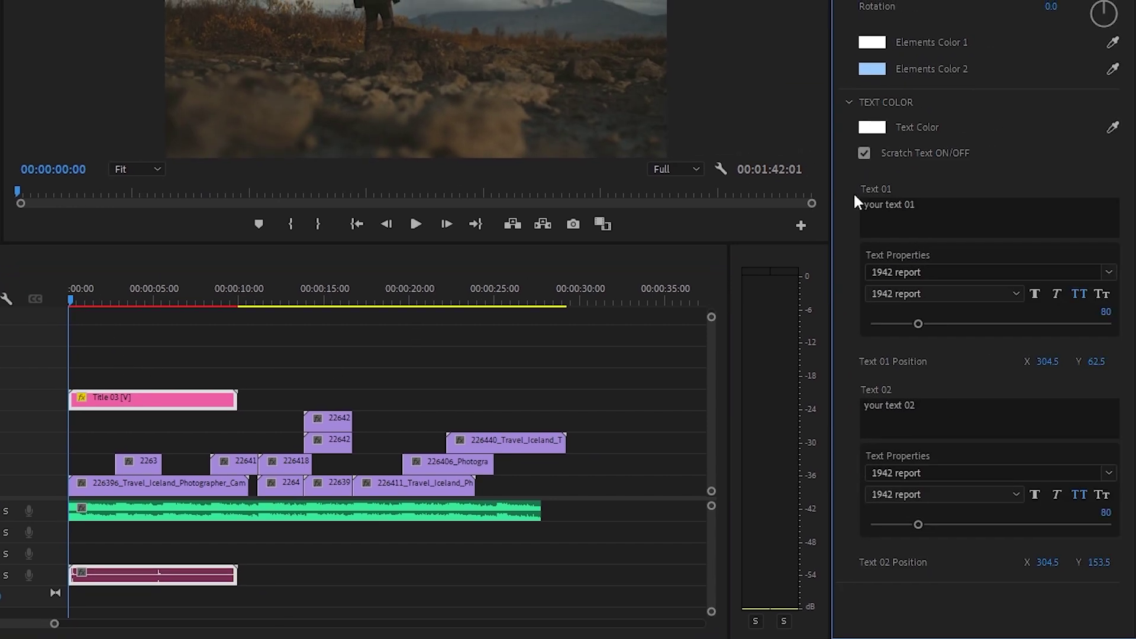
left_click(948, 201)
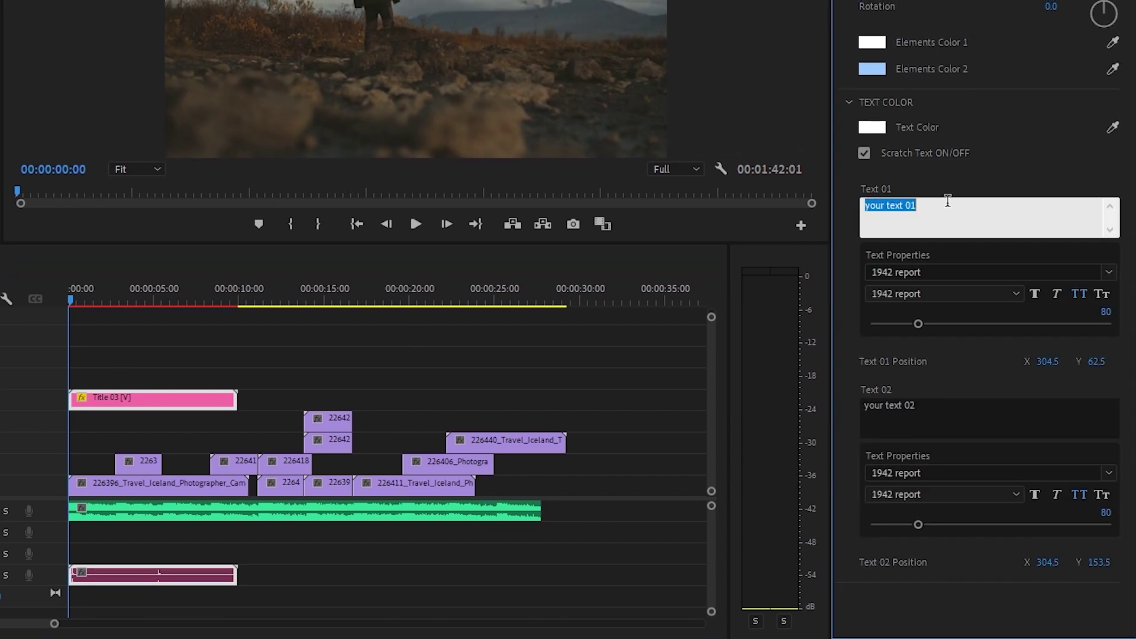
type("Iceland")
left_click(960, 406)
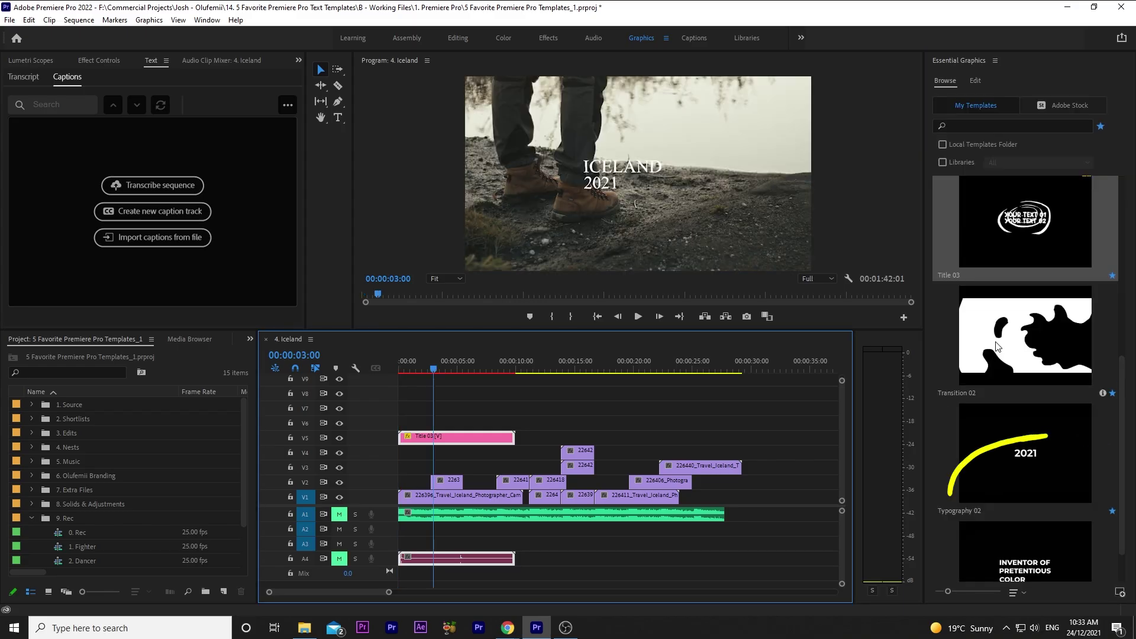
left_click_drag(997, 346, 489, 406)
left_click_drag(435, 426, 435, 426)
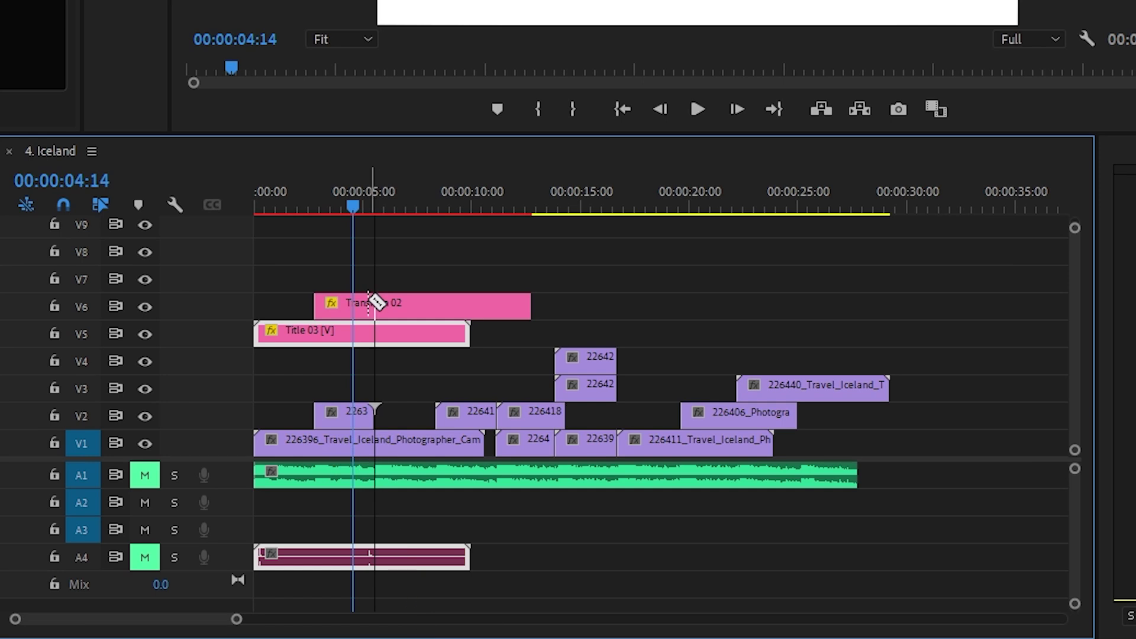
Cut the transition clip at the playhead and nest the second piece as 'Nest - Iceland'
left_click(376, 302)
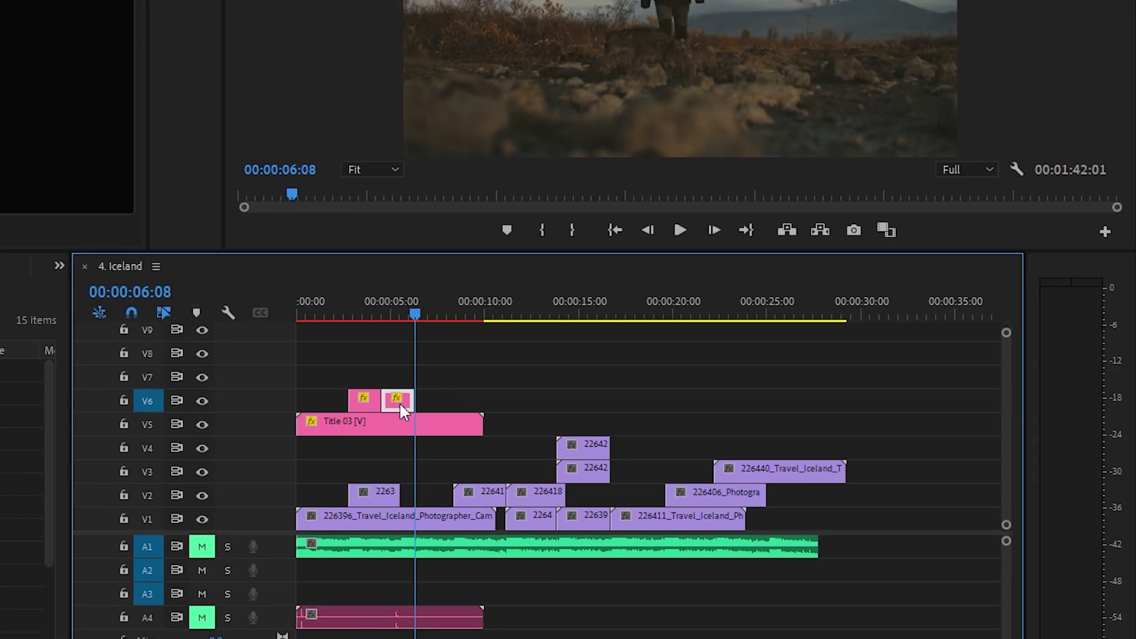
right_click(368, 306)
left_click(473, 239)
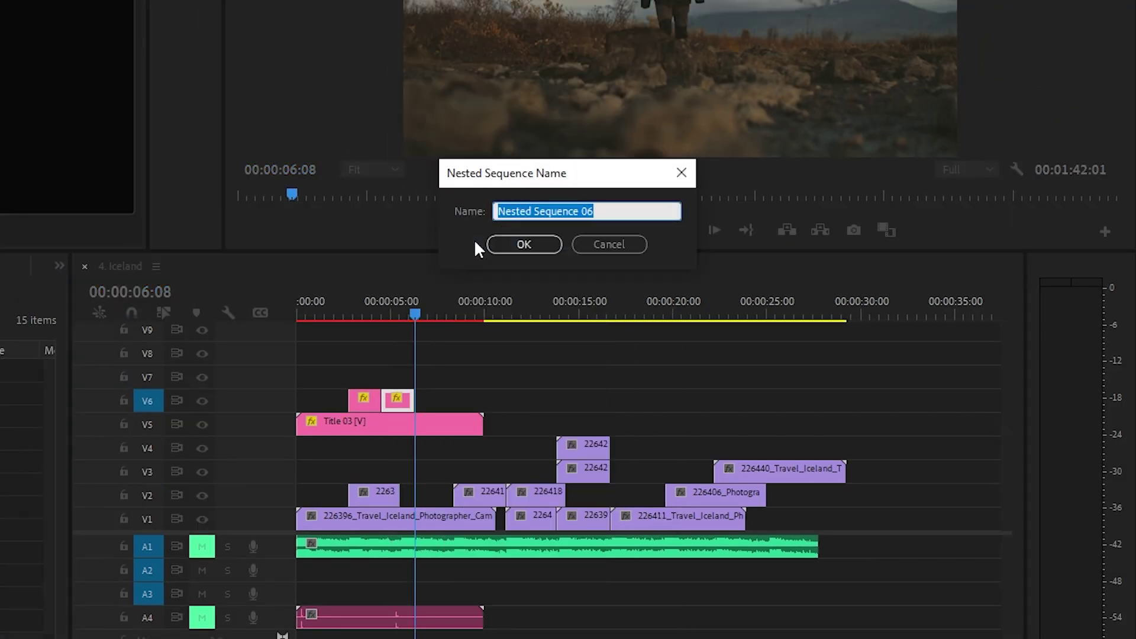
type("Nest - Iceland")
key("Return")
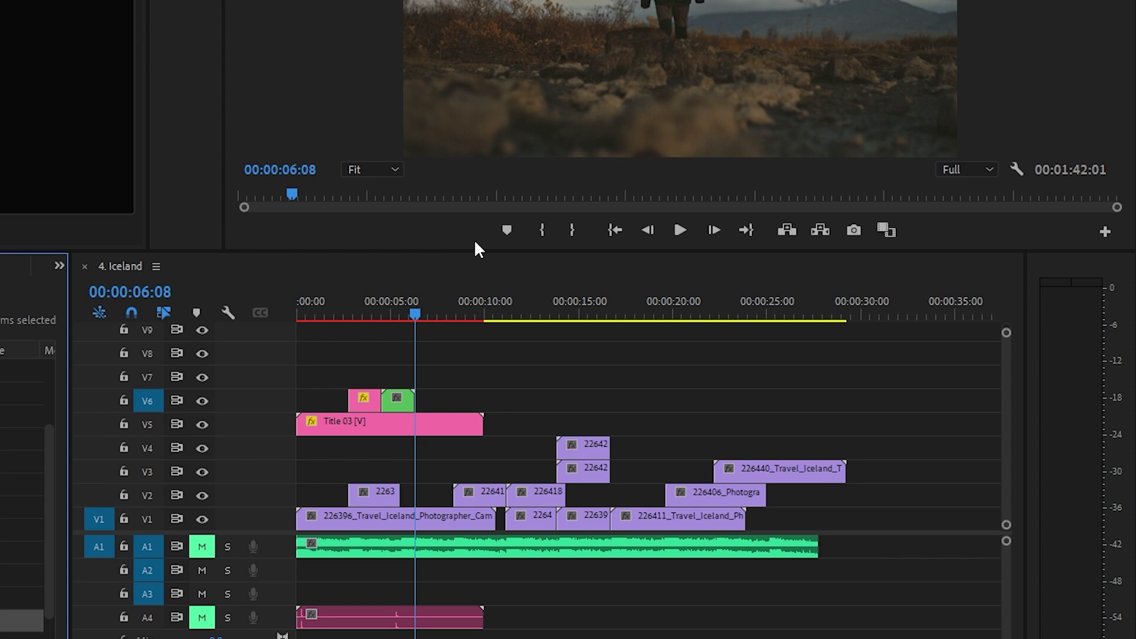
key("=")
Set the nested clip to play in reverse with Reverse Speed
right_click(504, 396)
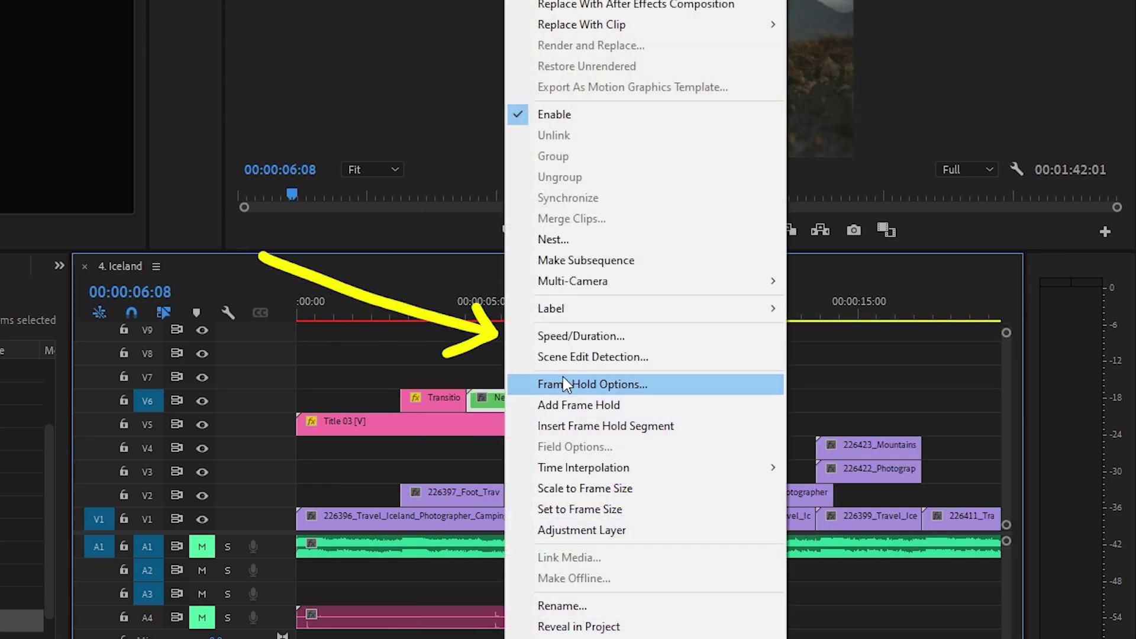
left_click(577, 336)
left_click(511, 222)
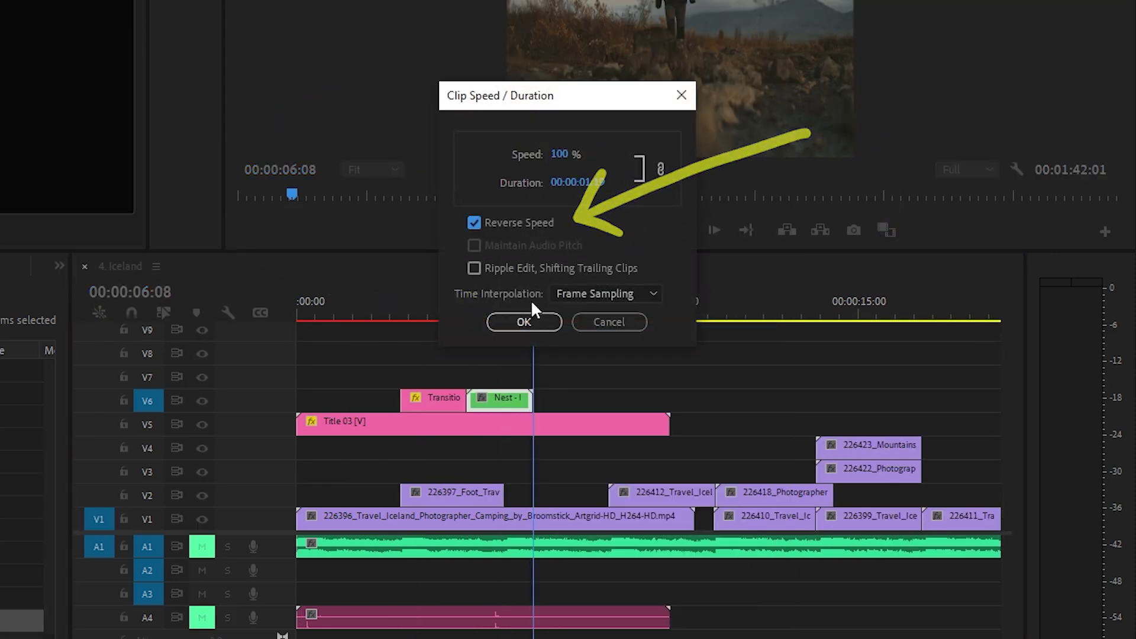
left_click(525, 321)
left_click(294, 320)
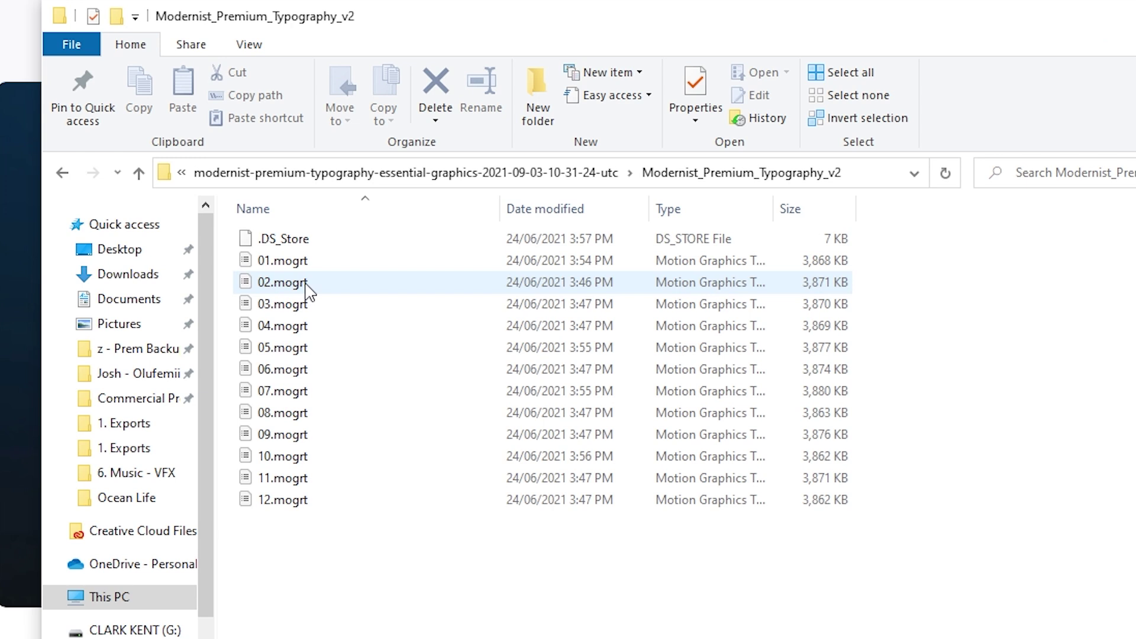
Select 02.mogrt and 09.mogrt in the Modernist_Premium_Typography_v2 folder
left_click(308, 290)
left_click(304, 436, "ctrl")
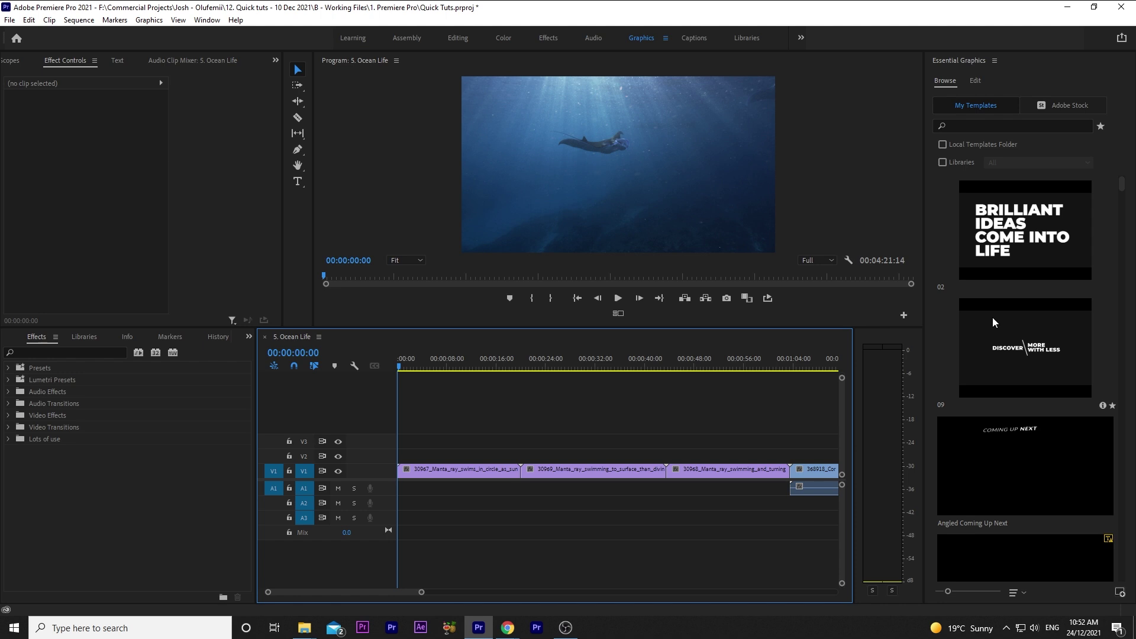
Place template 02 on V2 over the manta ray clip, titled 'Beautiful Animals Exist in The Ocean'
left_click_drag(1025, 237, 414, 459)
left_click(483, 363)
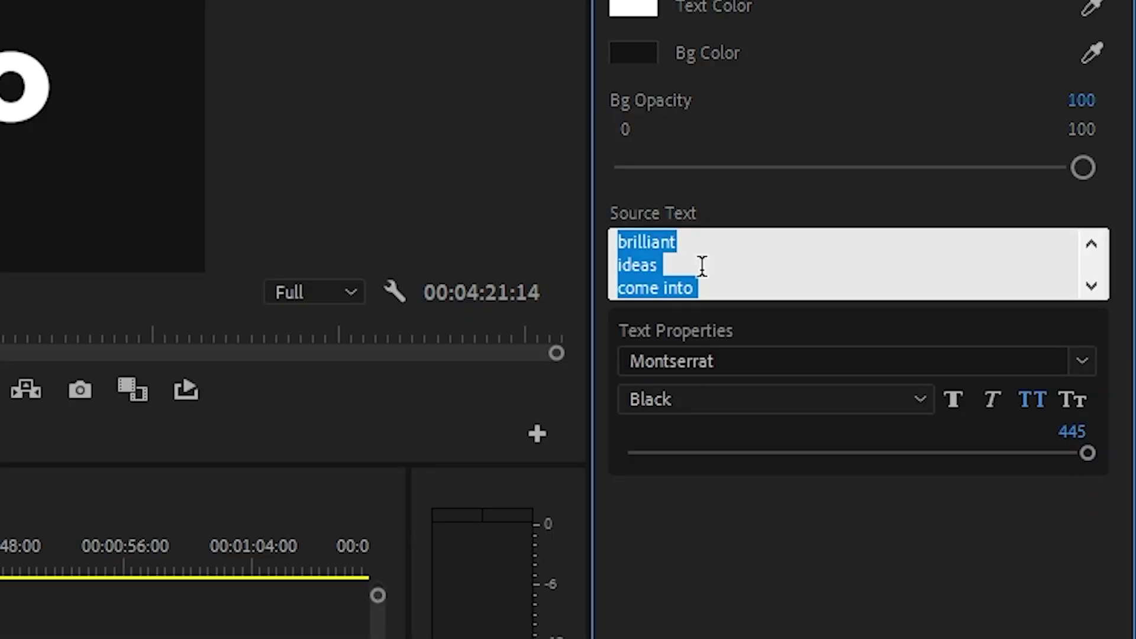
type("Beautiful")
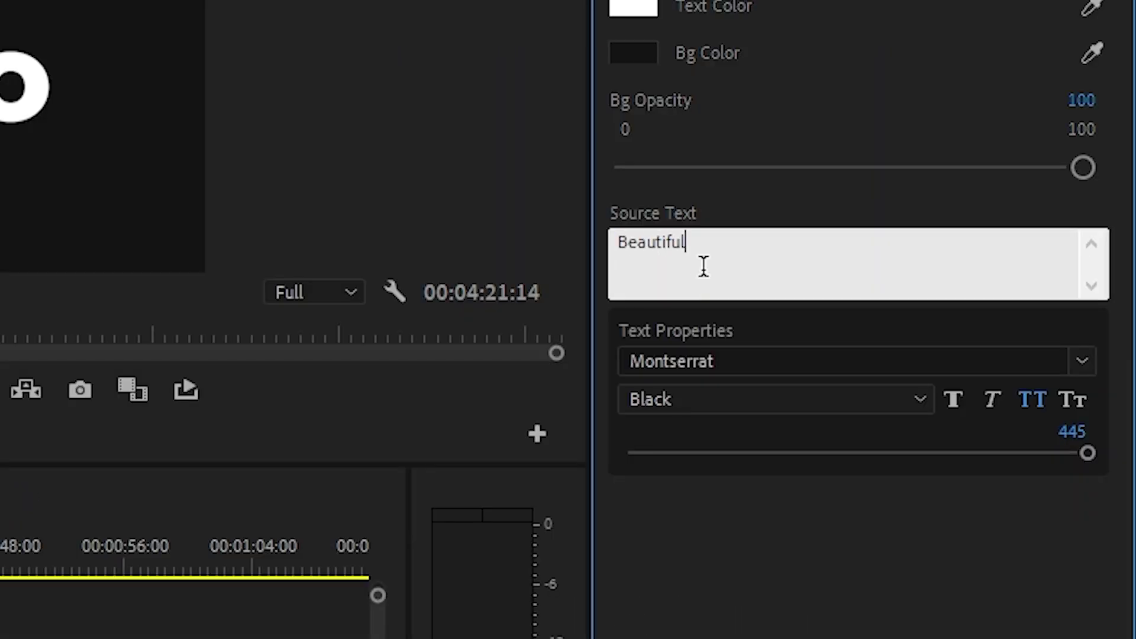
left_click(49, 470)
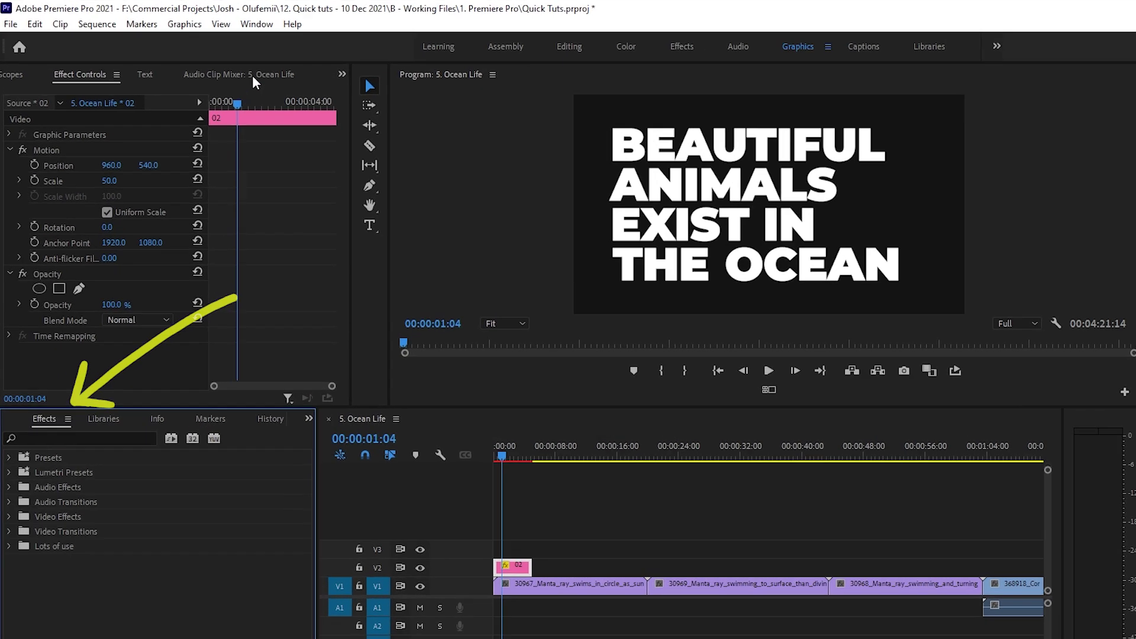
Apply the Track Matte Key effect to the manta ray clip on V1
left_click(208, 20)
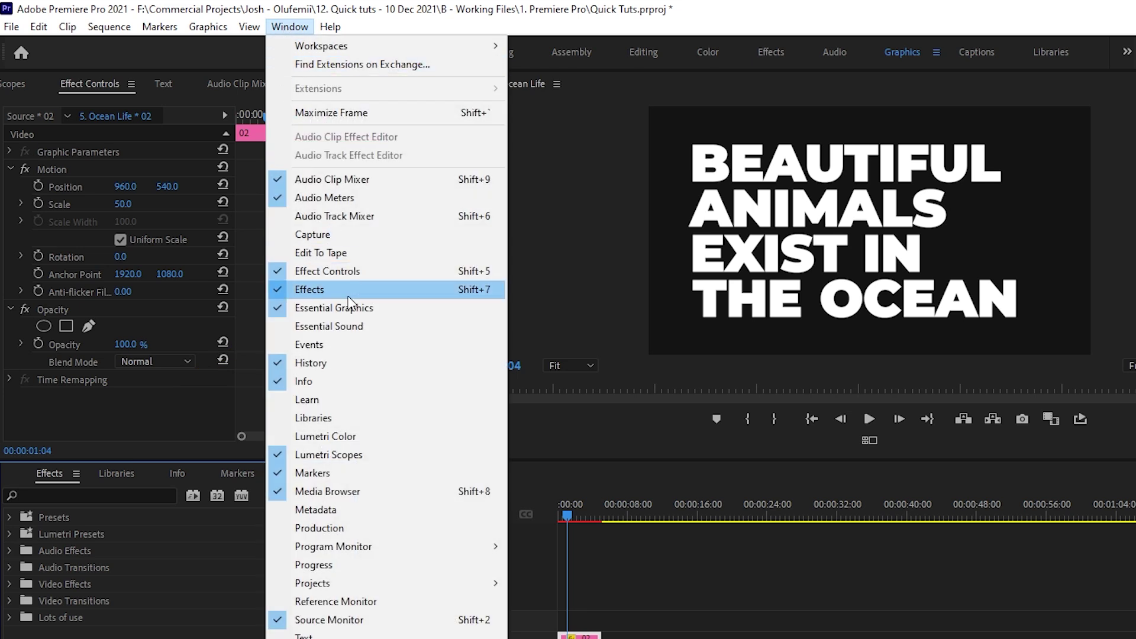
left_click(348, 296)
type("track matte key")
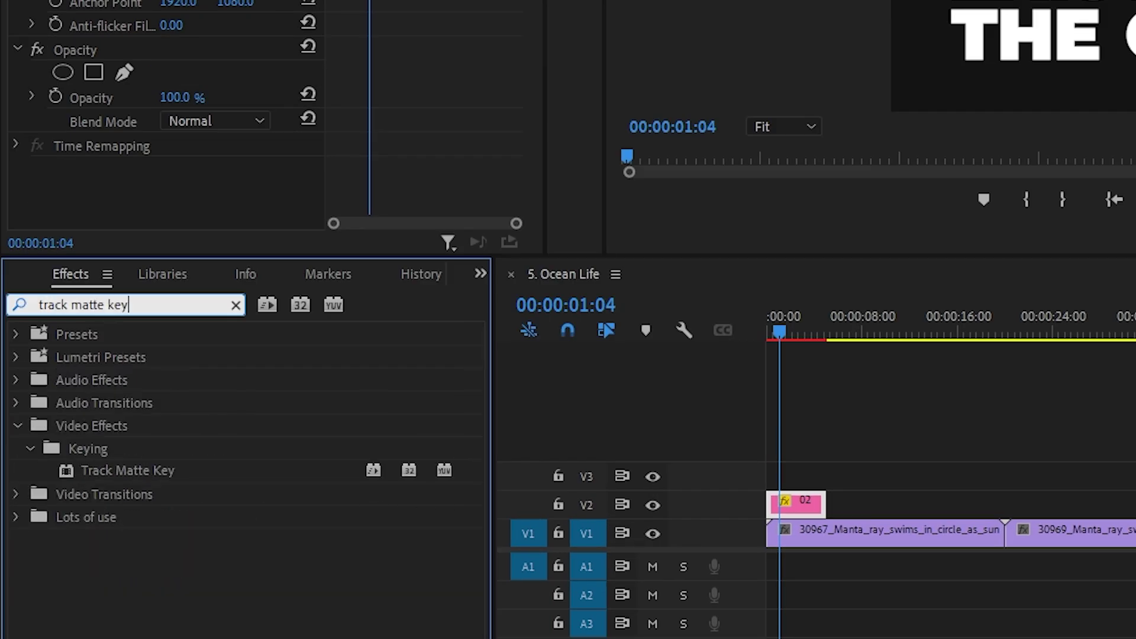
left_click_drag(126, 470, 825, 545)
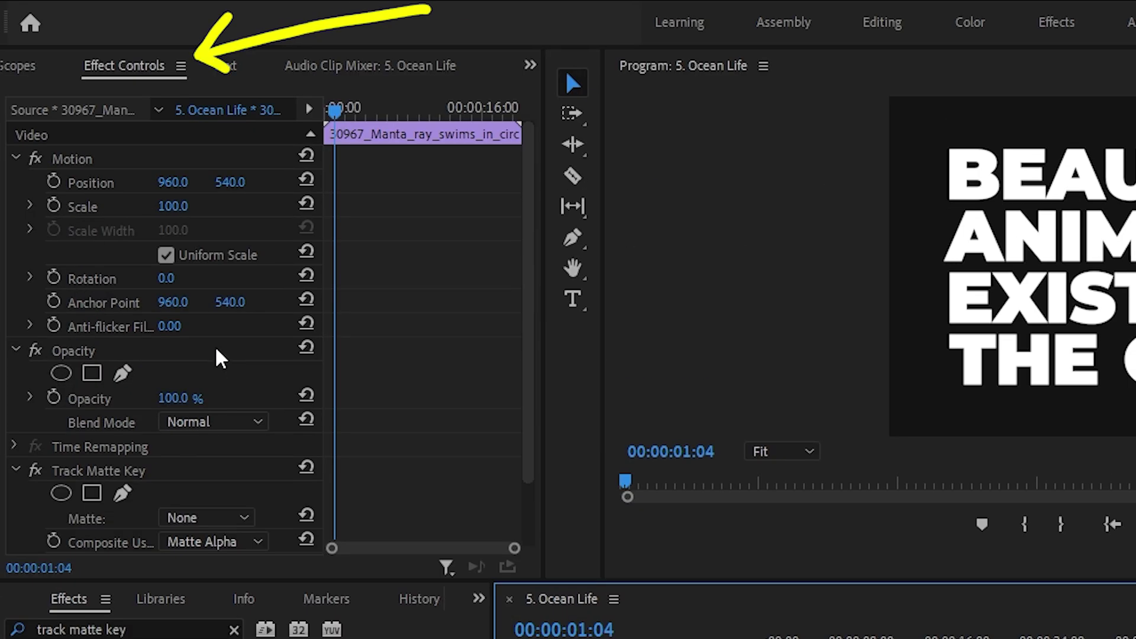
Set Track Matte Key's Matte to Video 2 and Composite Using to Matte Luma
scroll(216, 30, "down", 3)
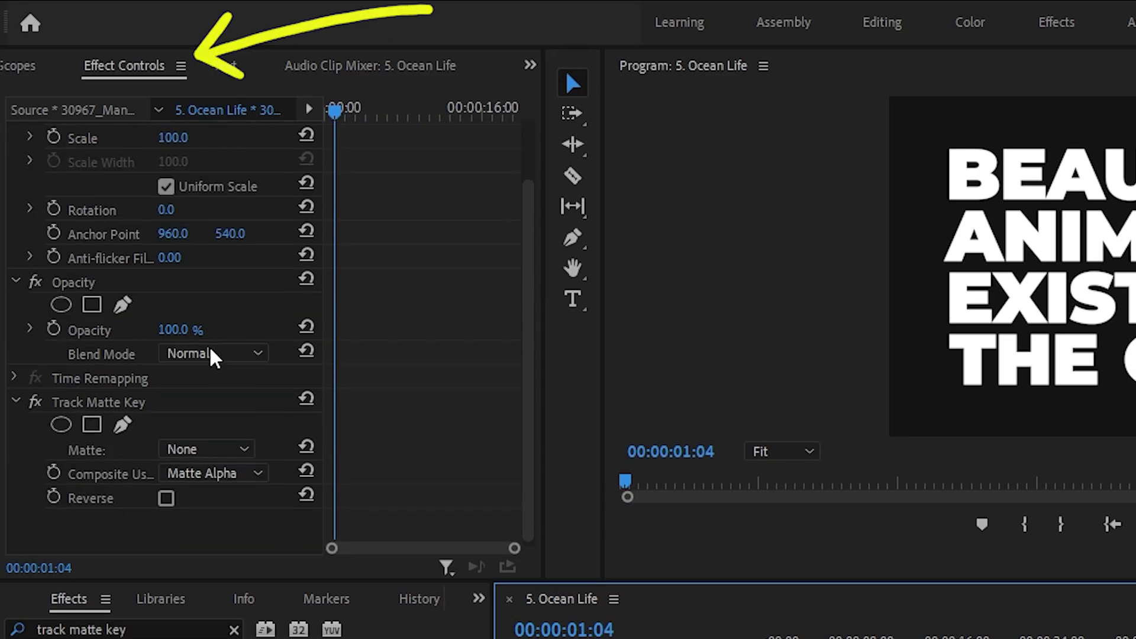
left_click(172, 400)
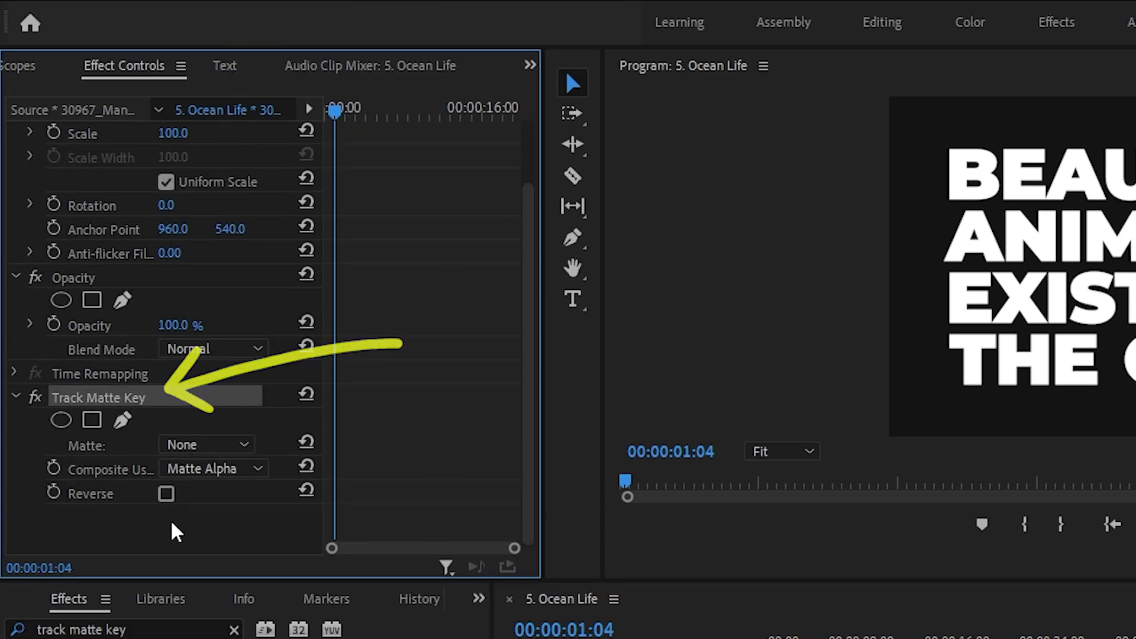
left_click(198, 445)
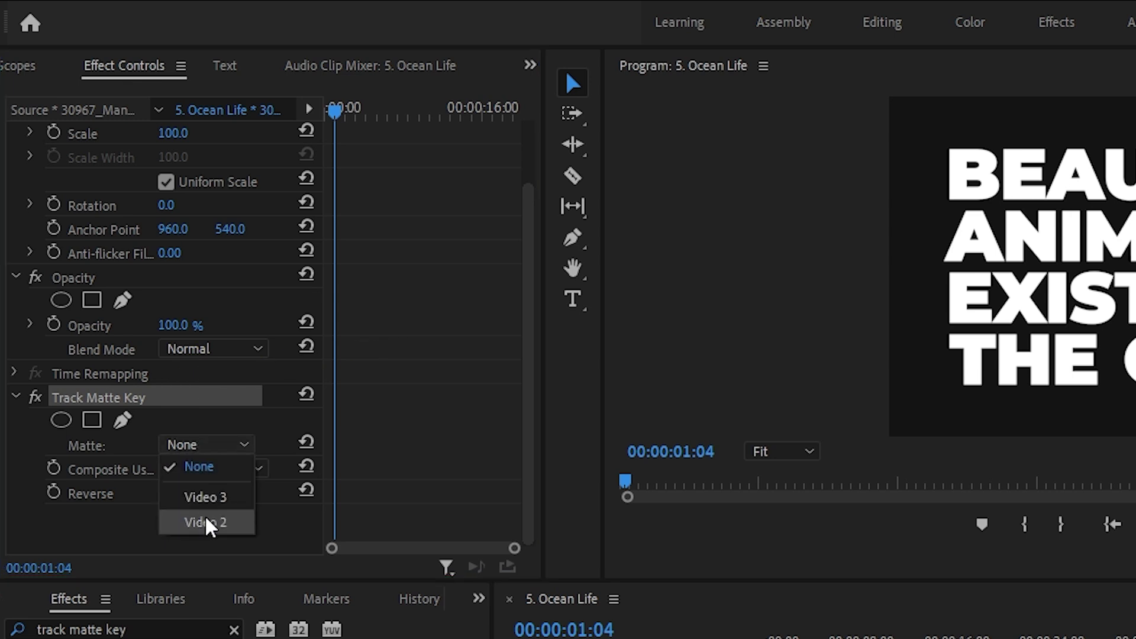
left_click(204, 521)
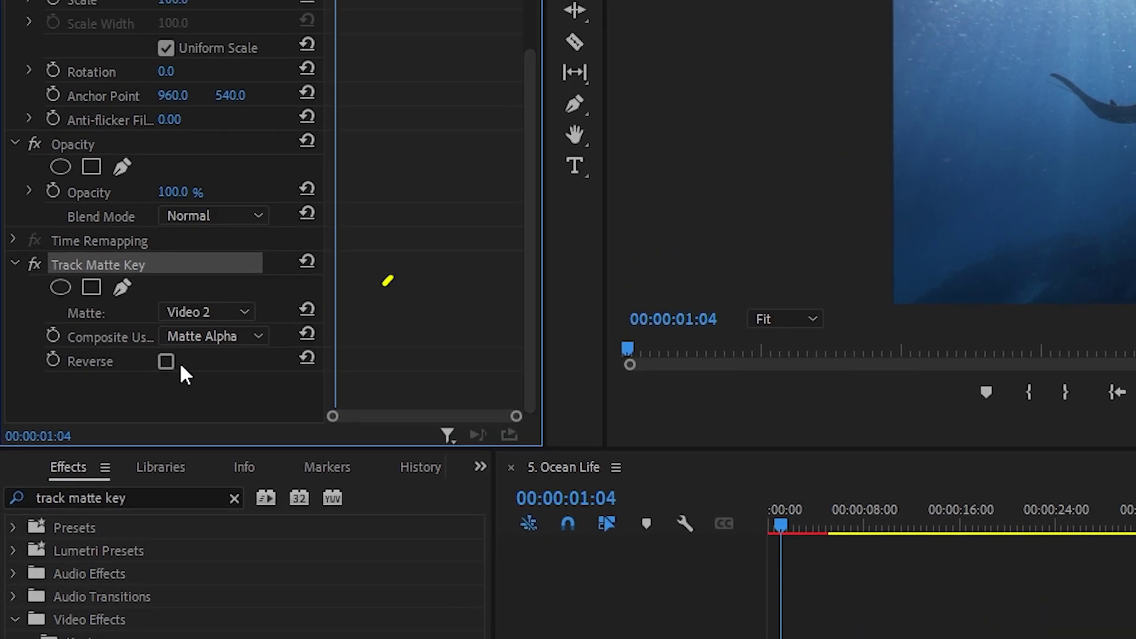
left_click(183, 335)
left_click(210, 385)
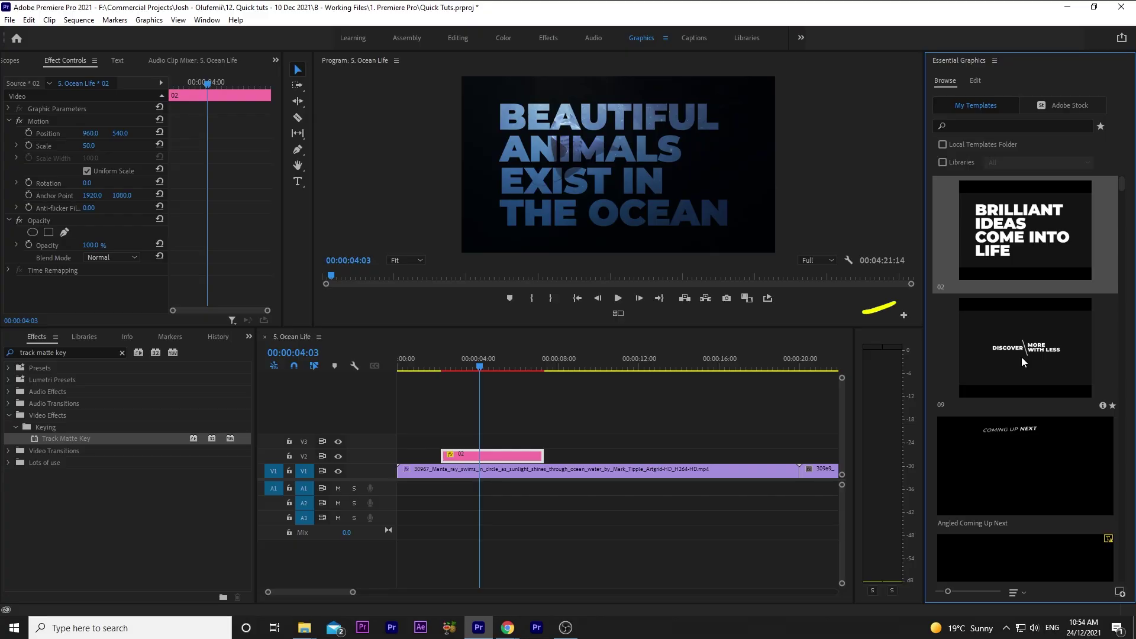
Add template 09 after the 02 title and trim the manta clip to span both titles
left_click_drag(1025, 347, 562, 457)
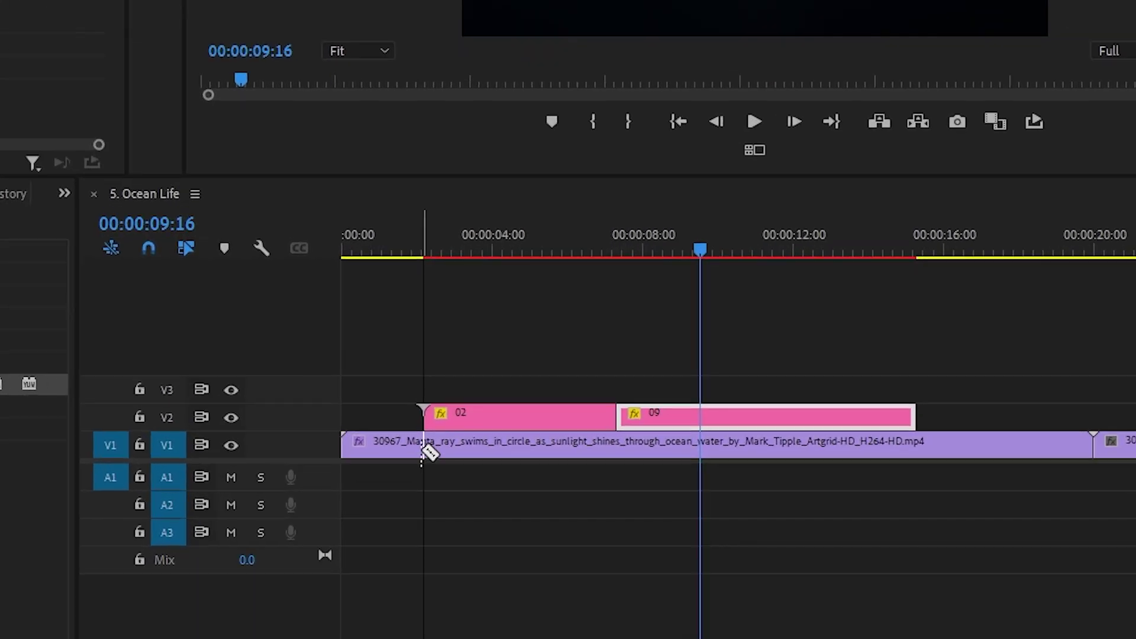
left_click(440, 471)
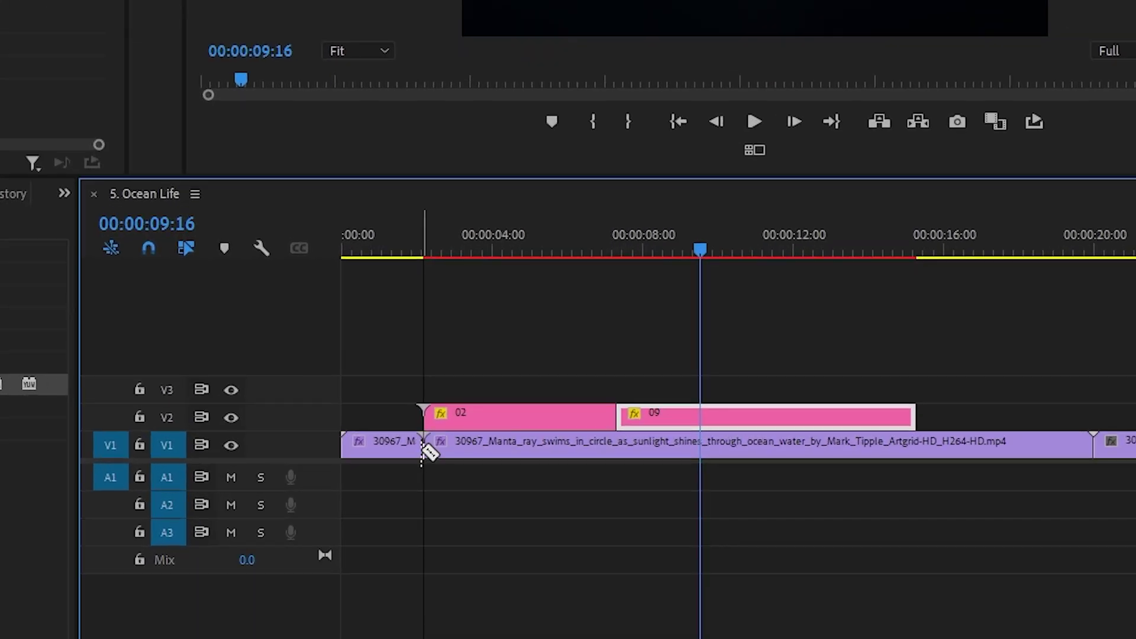
left_click(919, 443)
key("v")
left_click(1006, 443)
key("Delete")
left_click(388, 450)
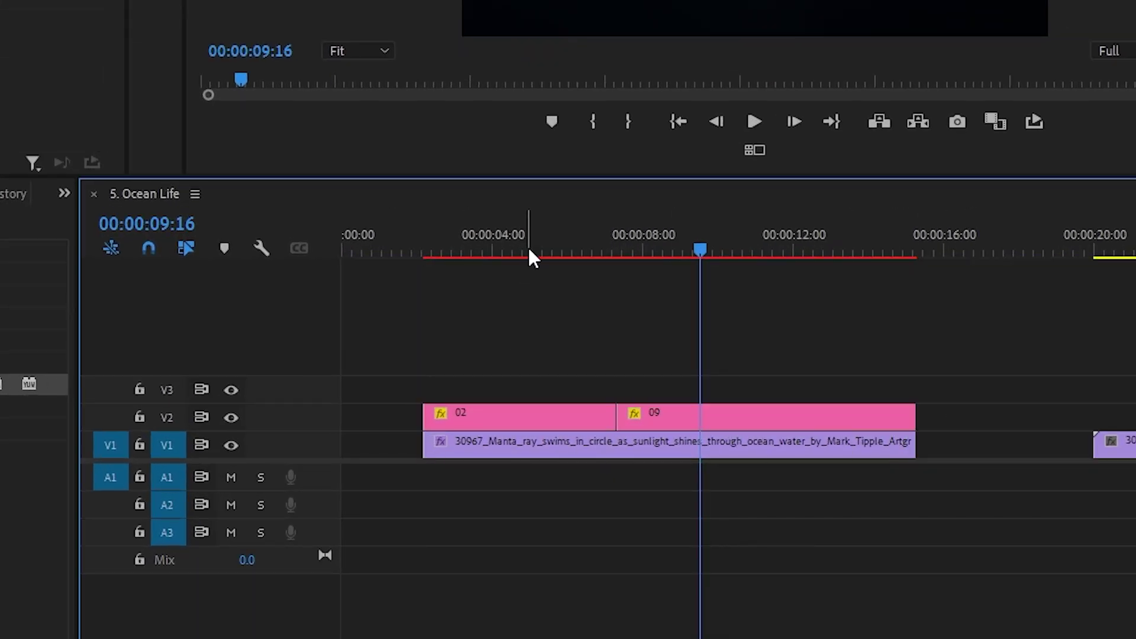
key("space")
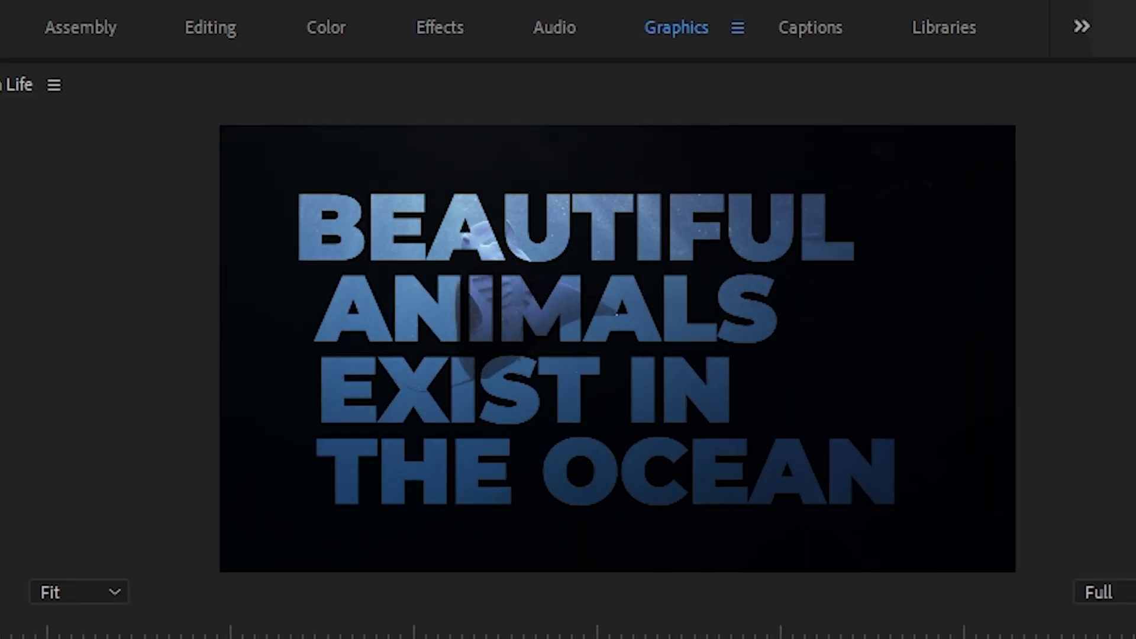